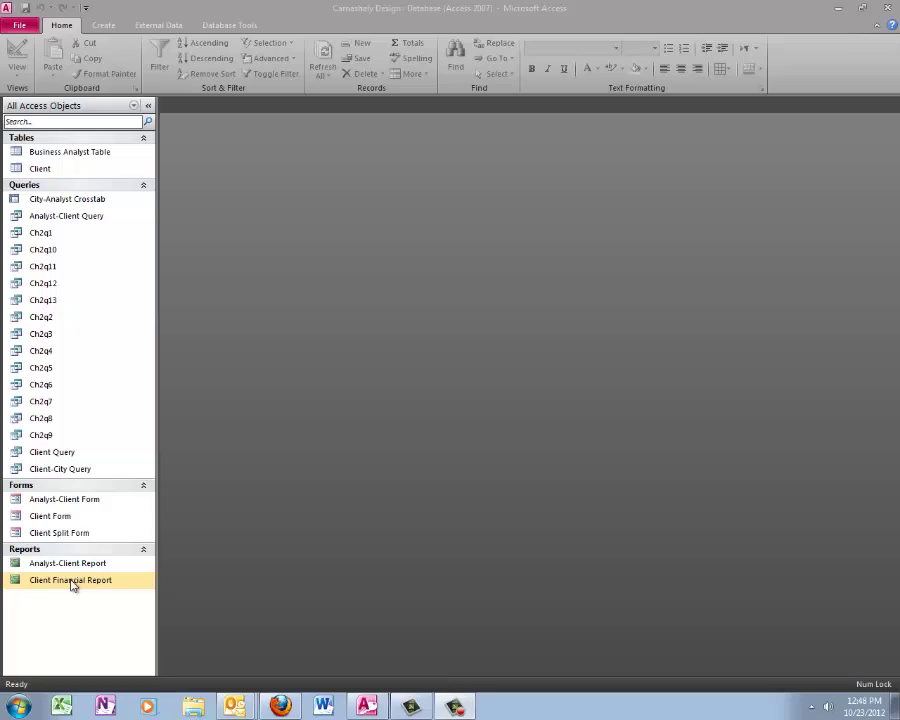
Step: Open the Client Financial Report in Layout View and collapse the Navigation Pane
right_click(72, 584)
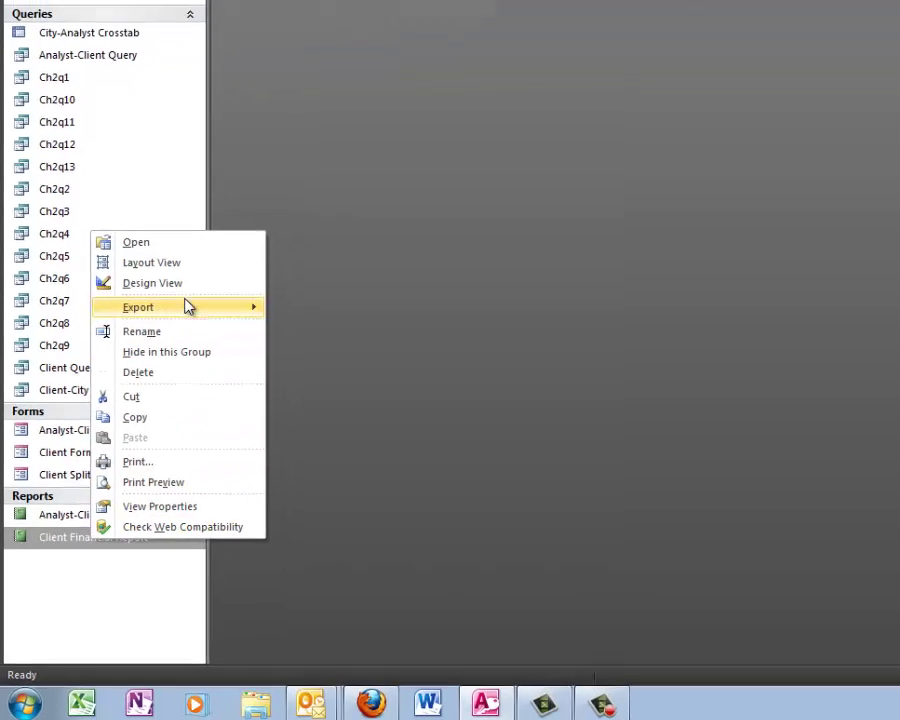
click(150, 262)
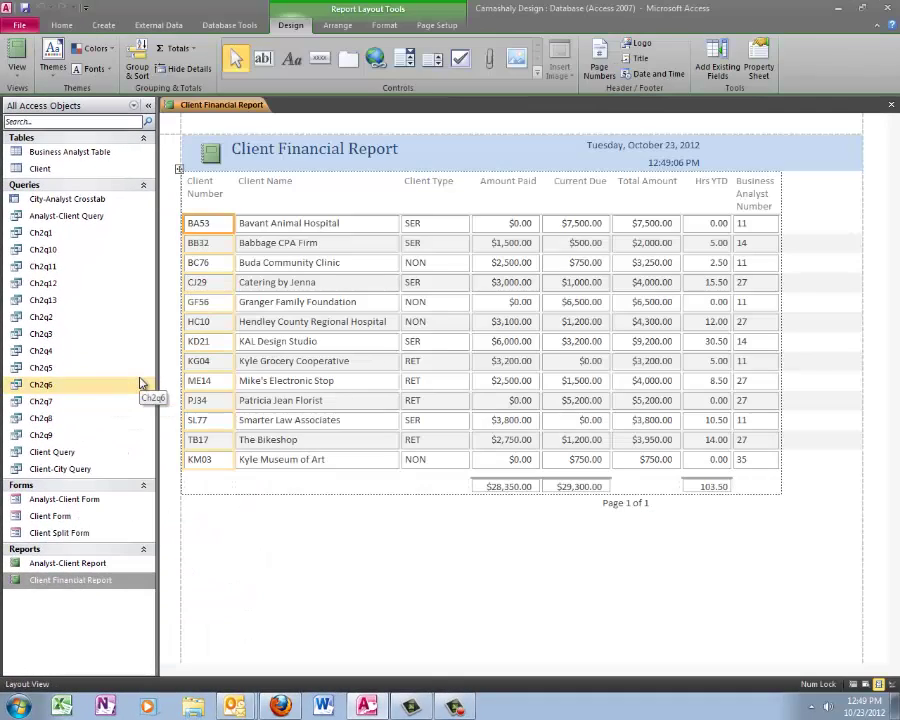
click(149, 107)
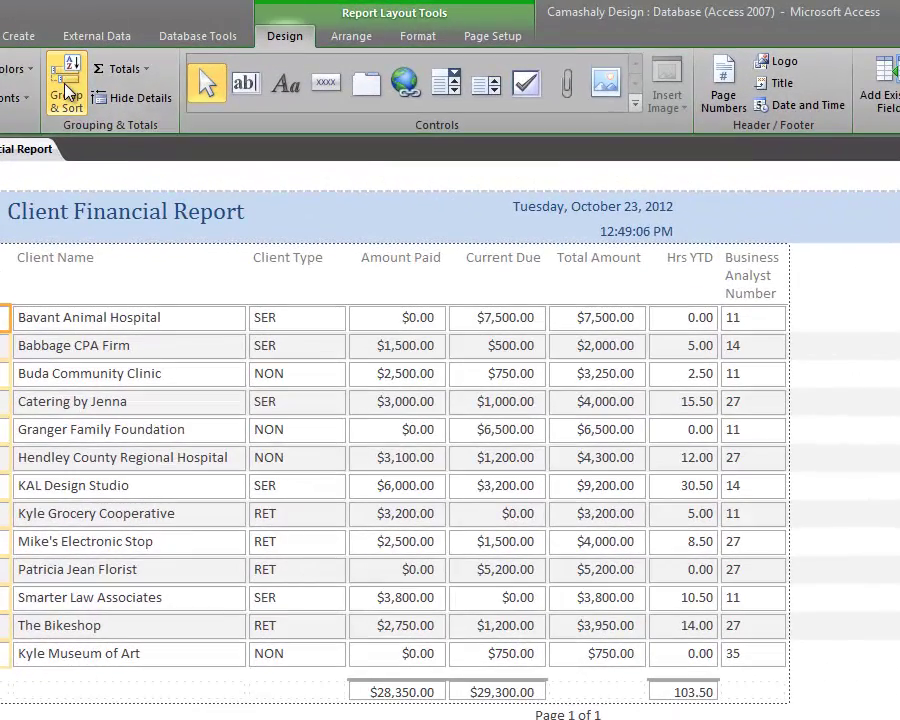
Step: Show the grouping and sorting options for the report and group its records on Client Type
click(68, 92)
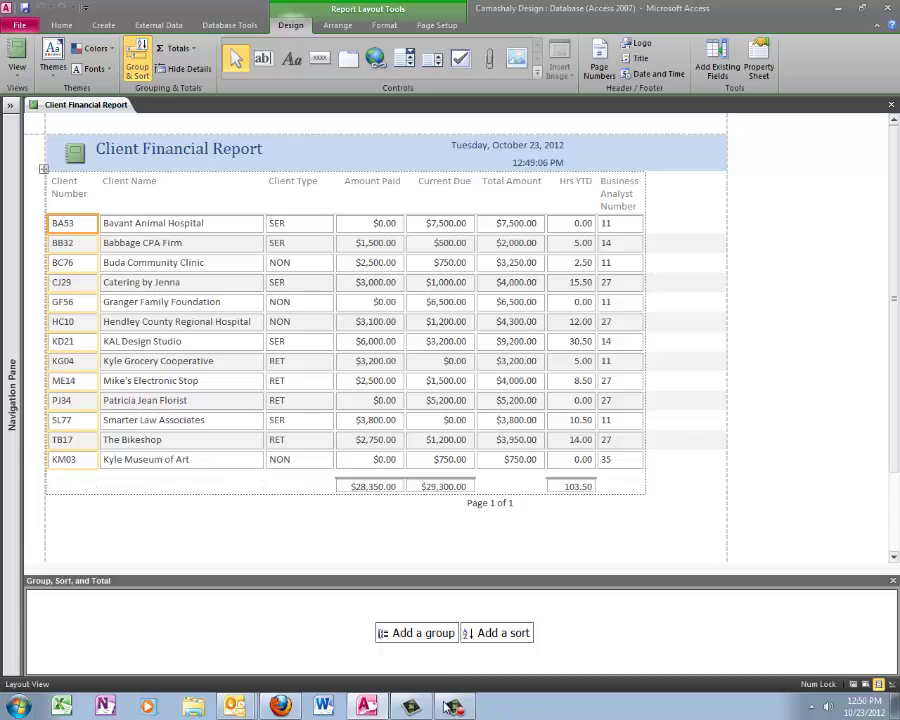
click(408, 640)
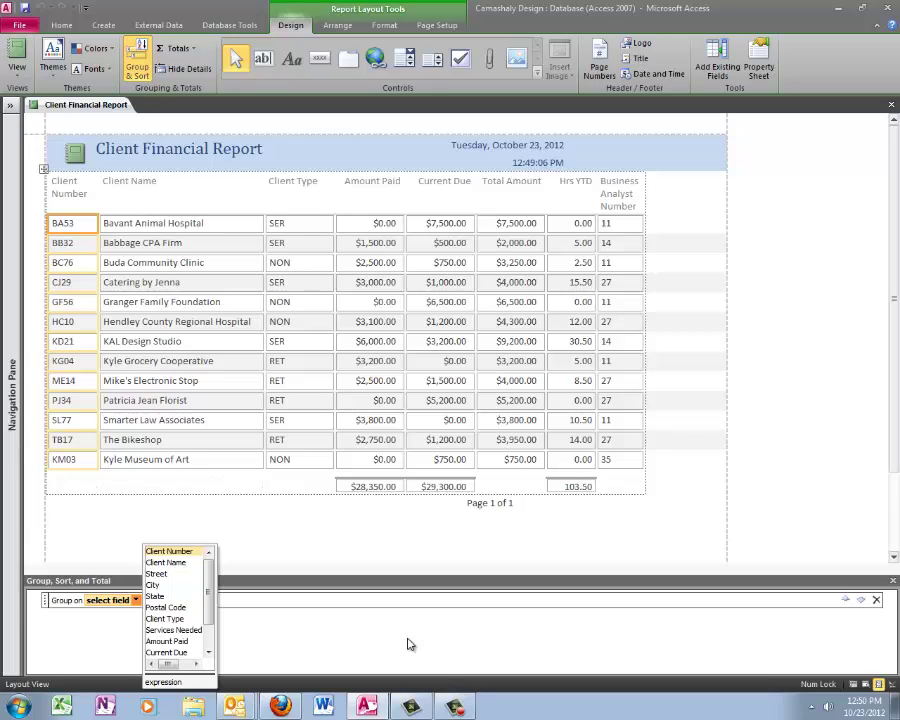
click(170, 623)
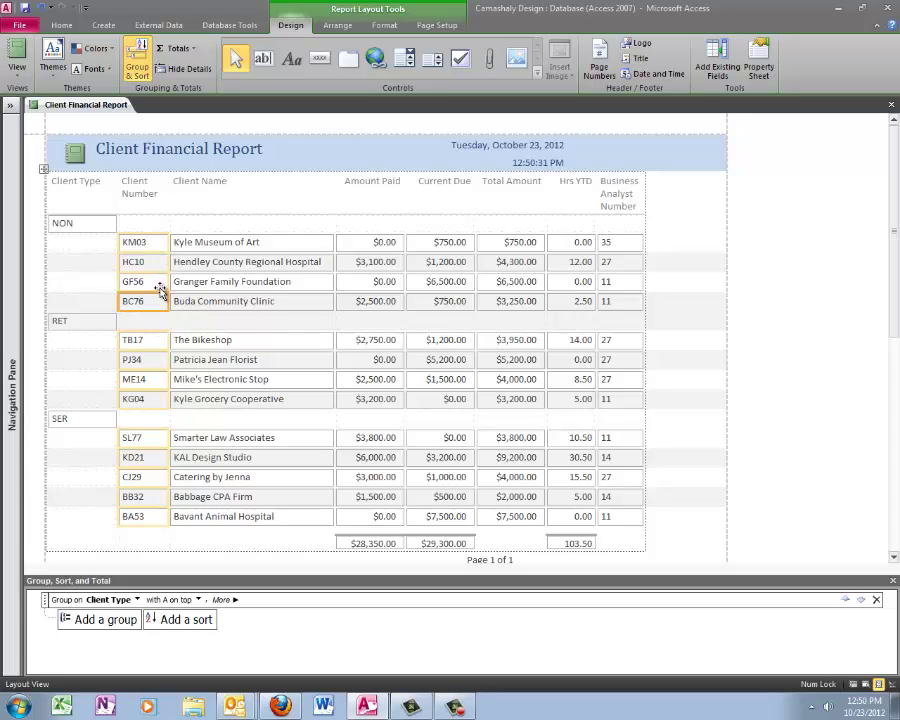
Step: Sort the records within each Client Type group by Client Number
click(184, 620)
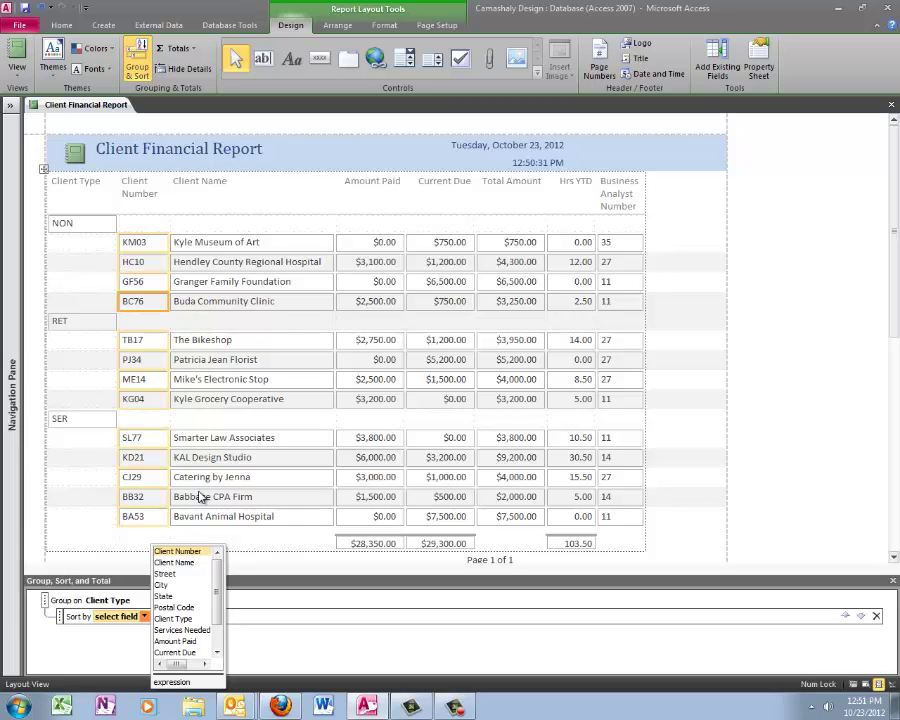
click(195, 556)
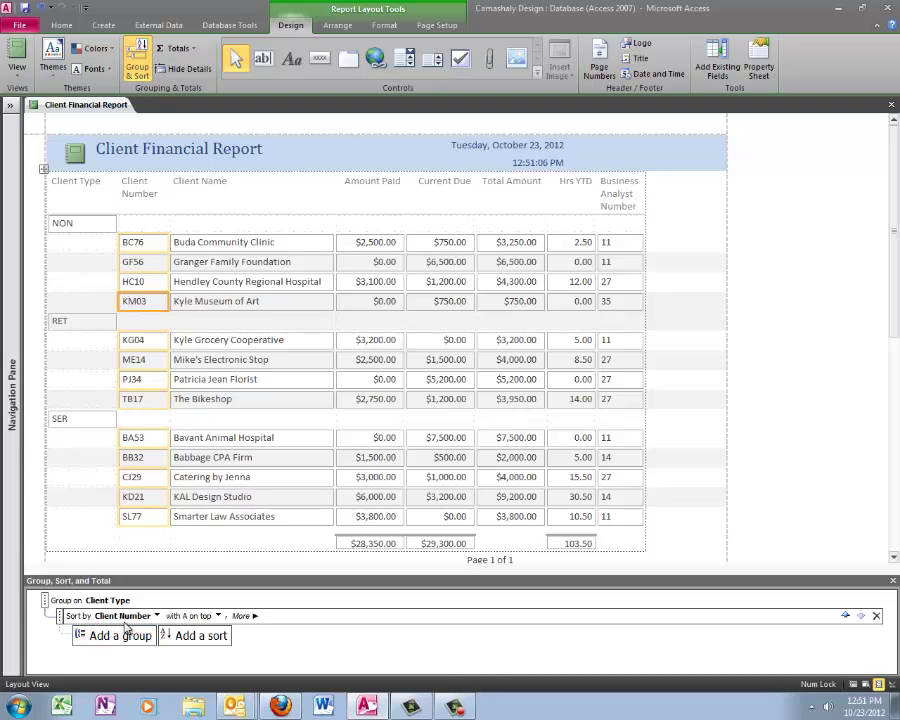
click(197, 242)
click(85, 226)
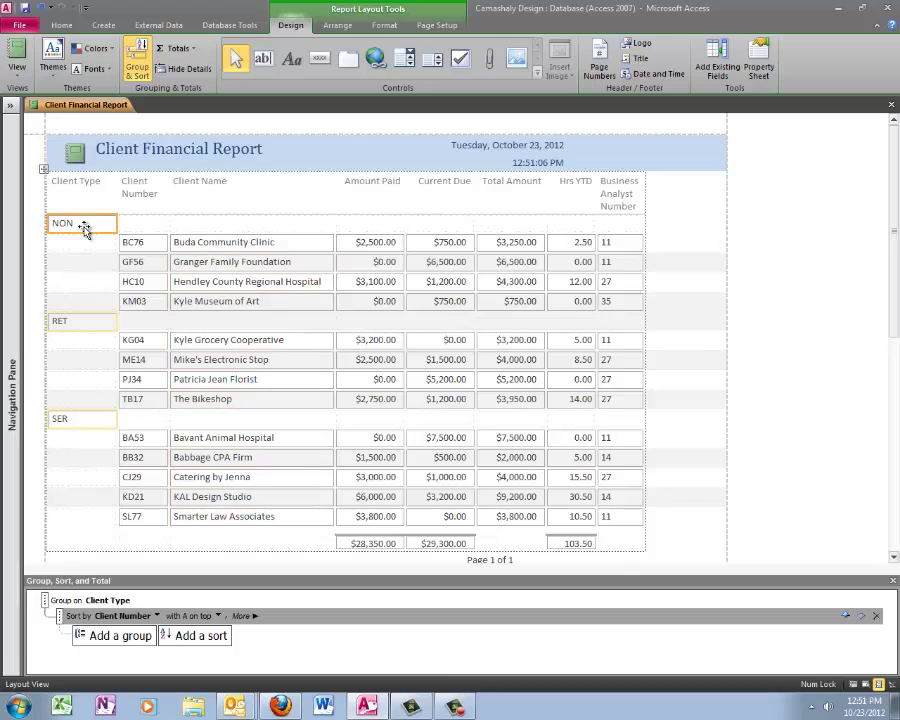
click(186, 248)
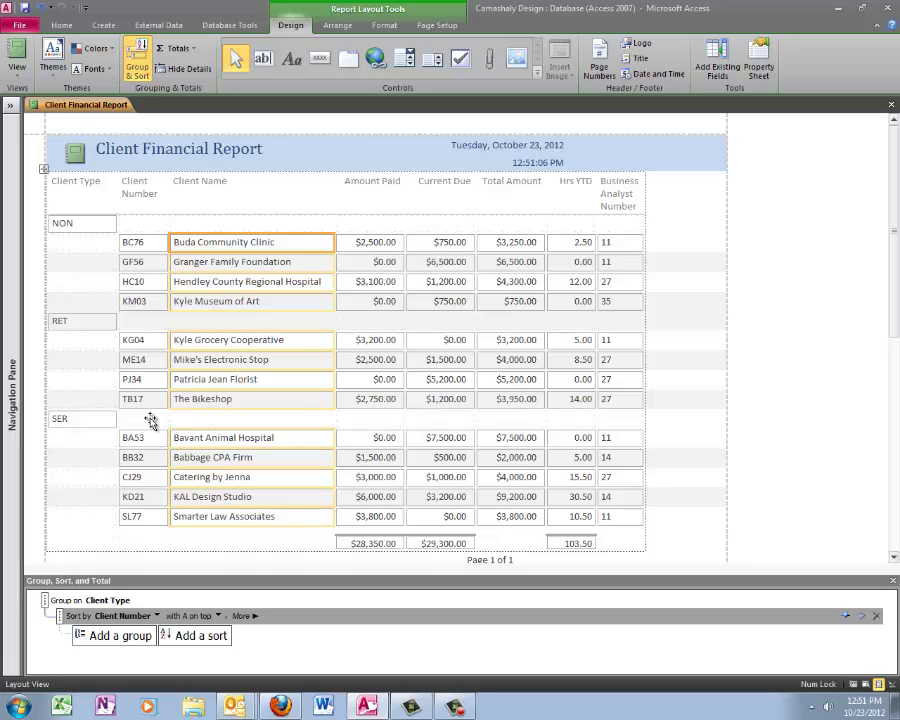
Step: Add Sum subtotals for the Amount Paid column and make the subtotal boxes tall enough for their figures
click(380, 194)
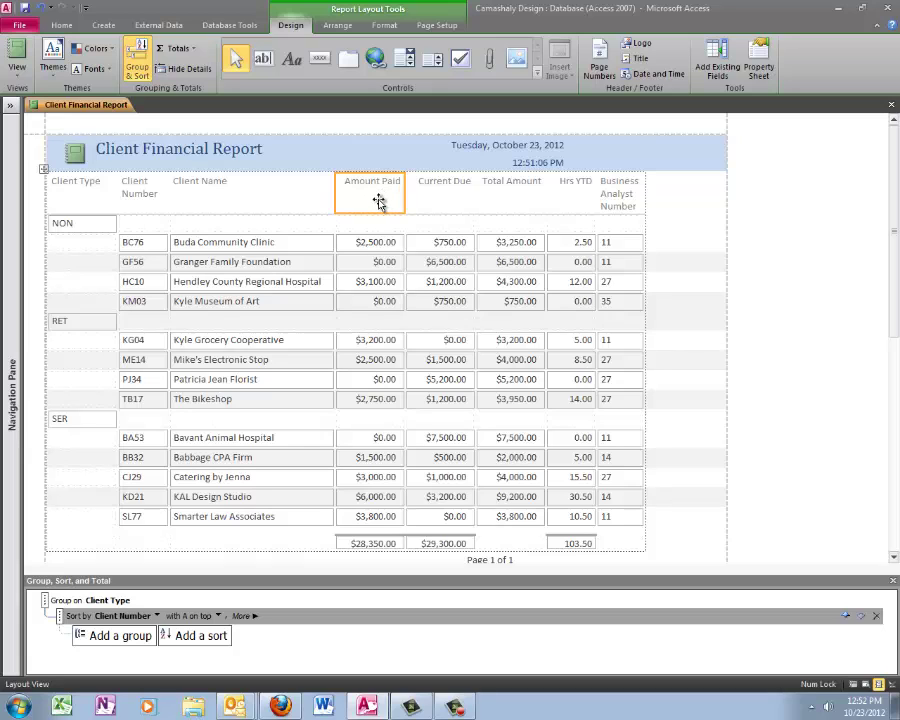
click(195, 56)
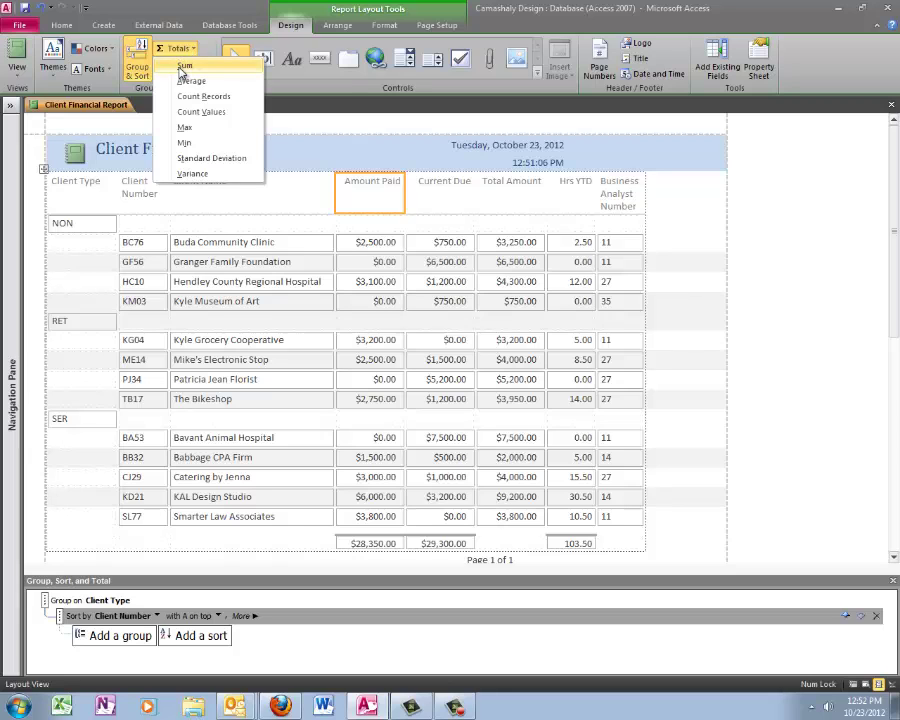
click(184, 66)
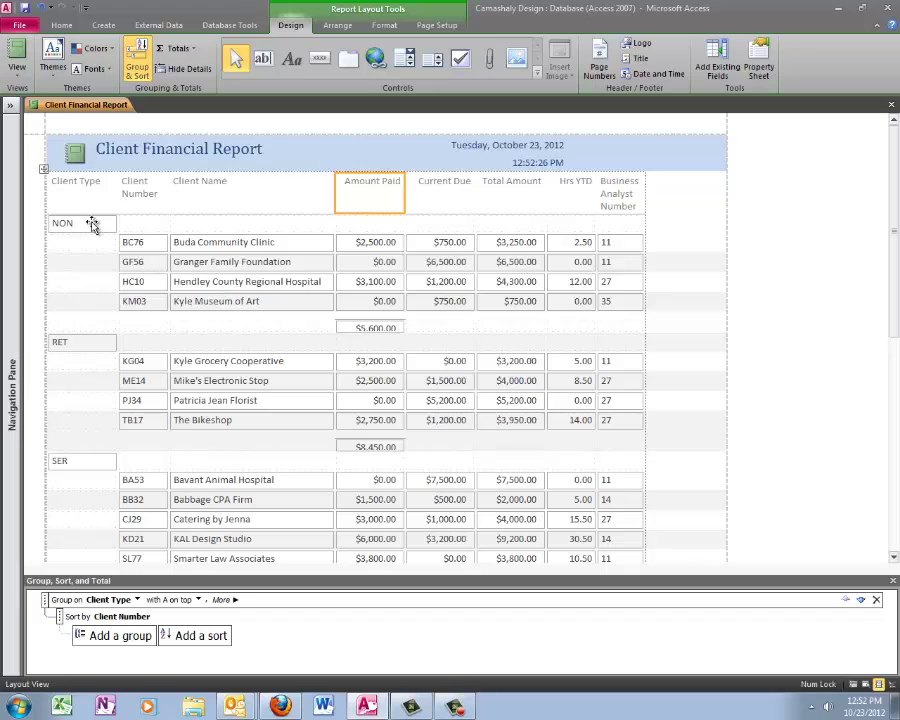
click(352, 333)
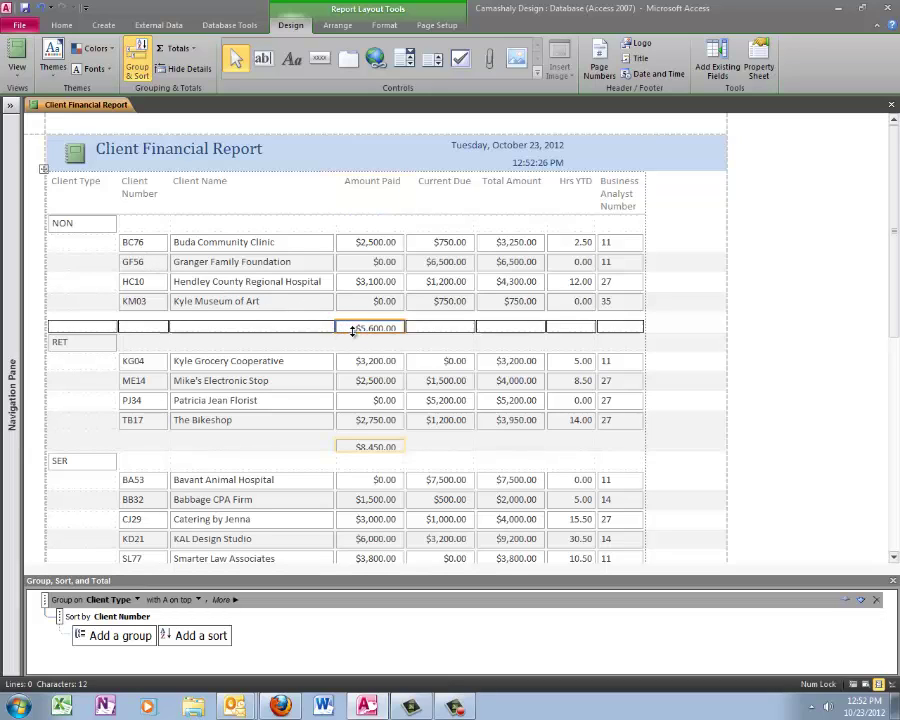
drag(352, 333, 354, 337)
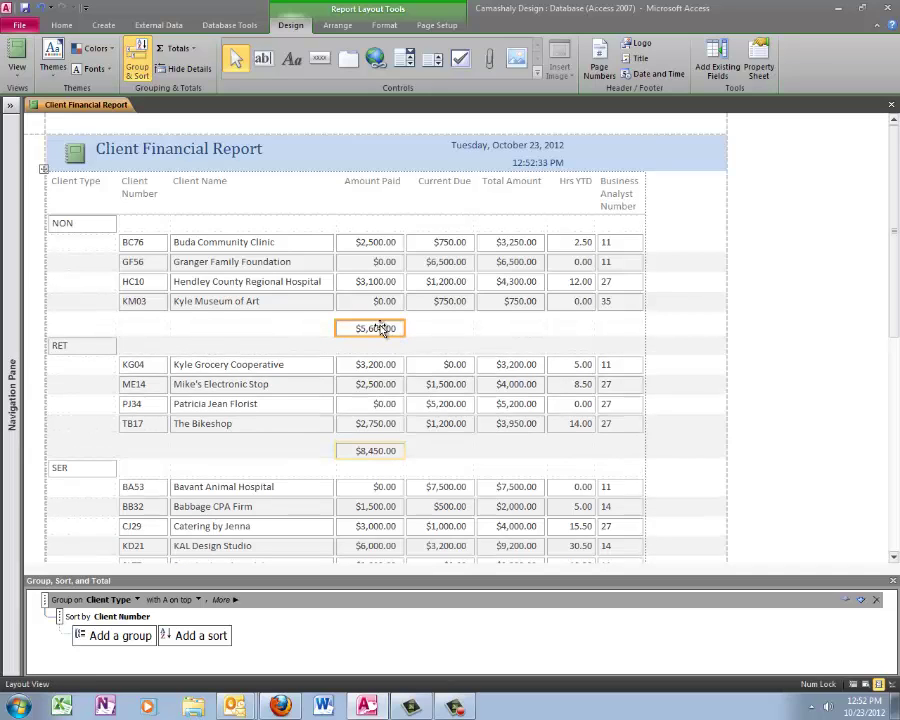
Step: Check which total calculation is applied to the Amount Paid column
click(372, 185)
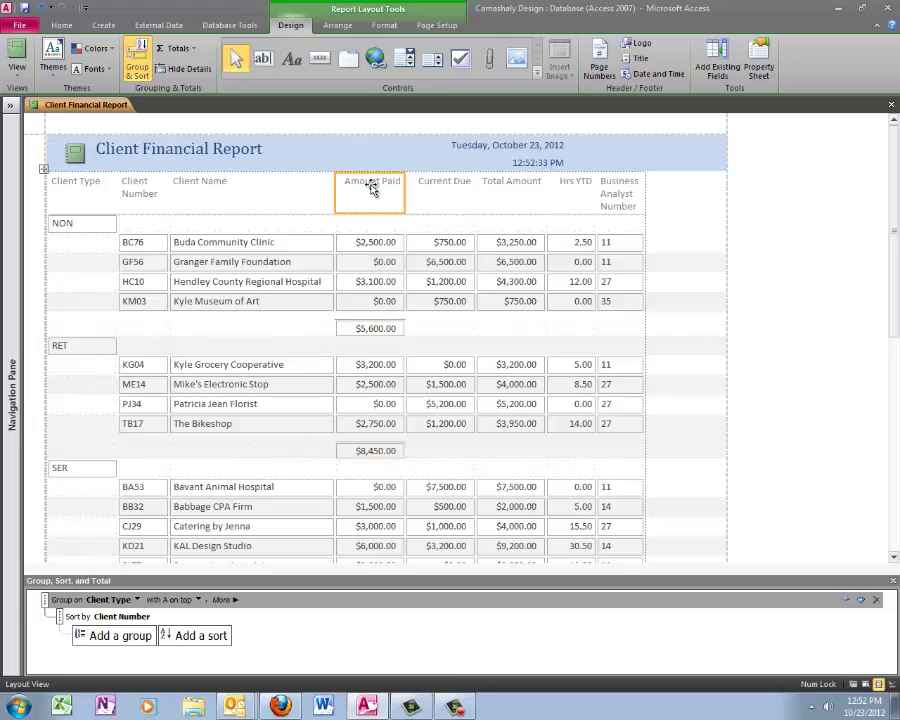
click(195, 52)
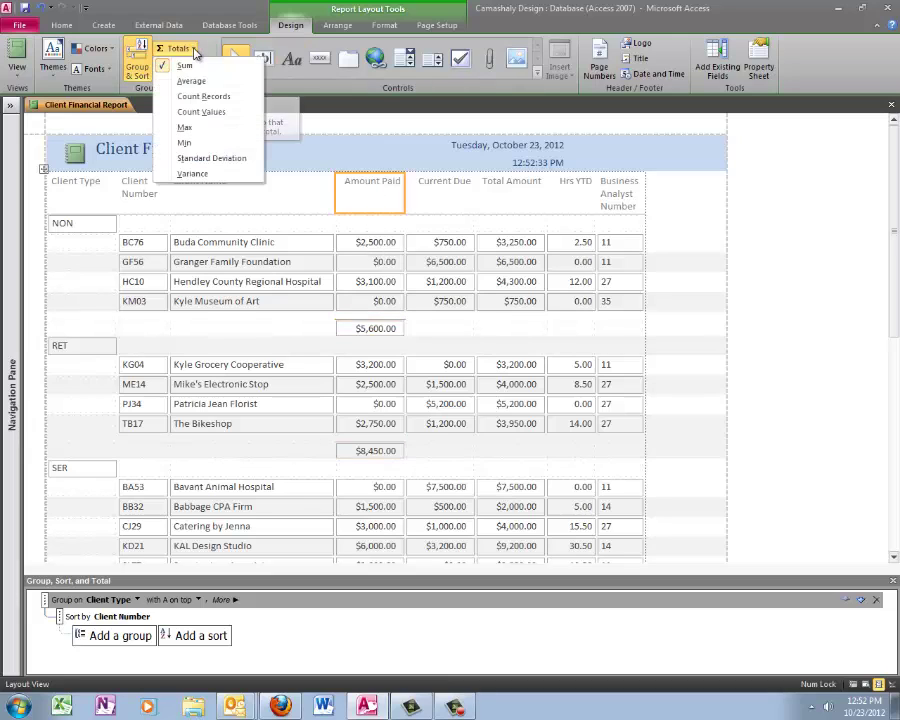
click(195, 52)
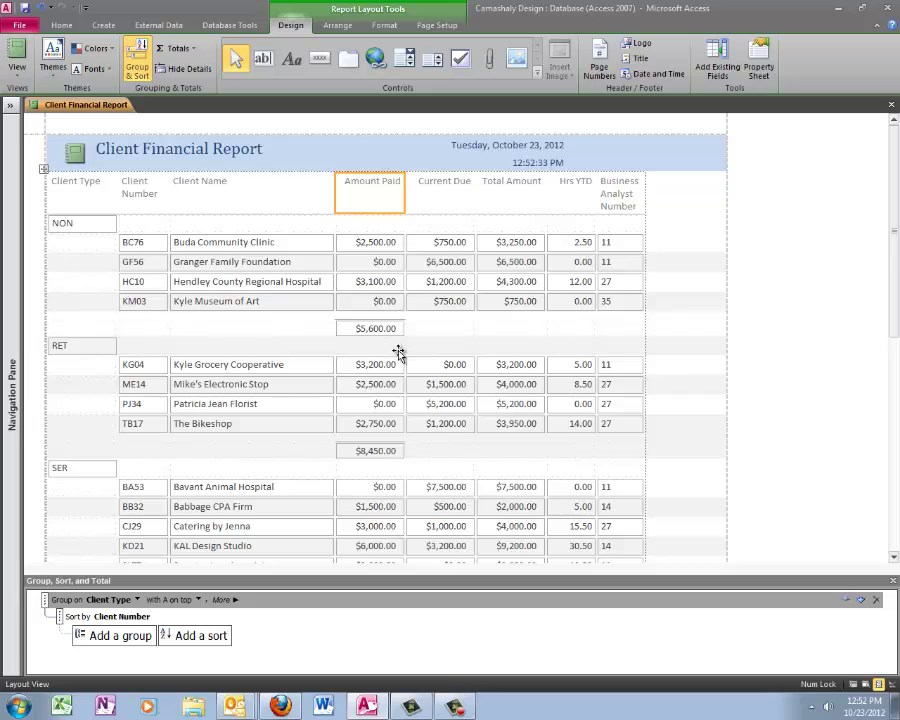
Step: Add Sum subtotals for the Current Due column
click(446, 194)
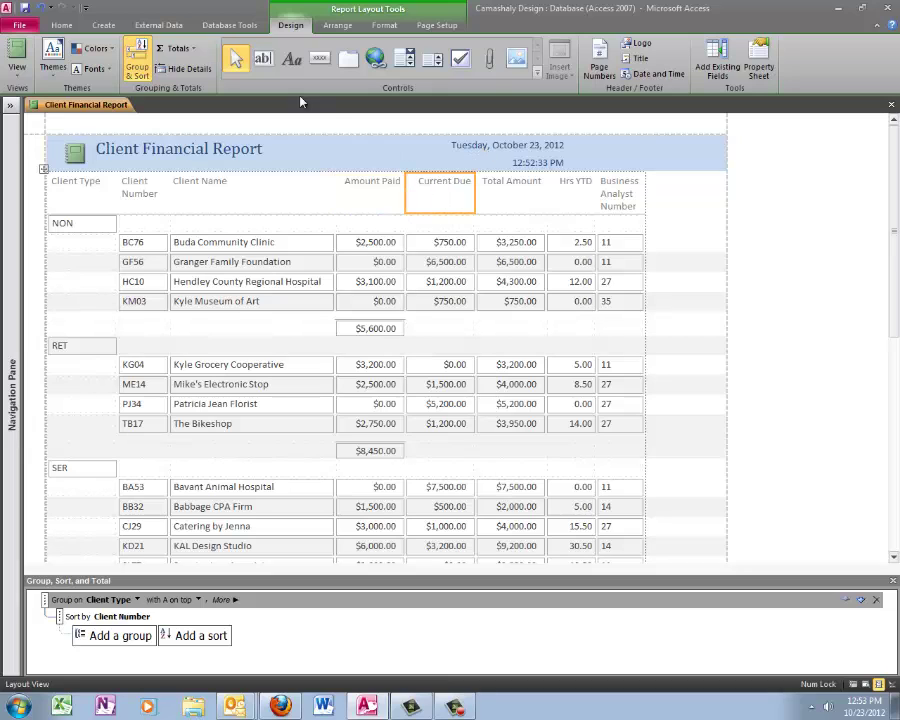
click(197, 53)
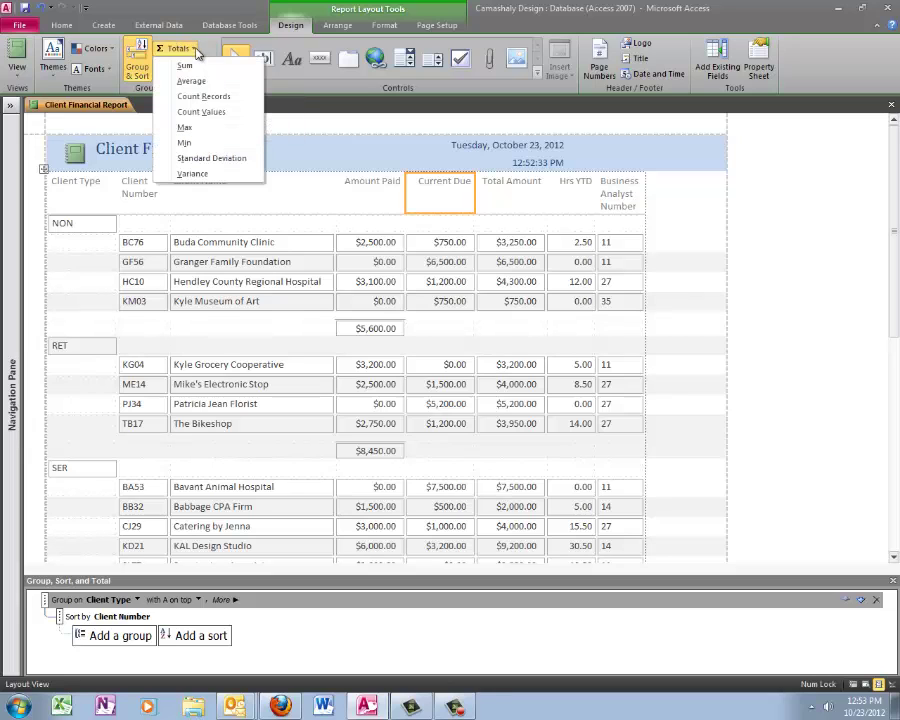
click(197, 70)
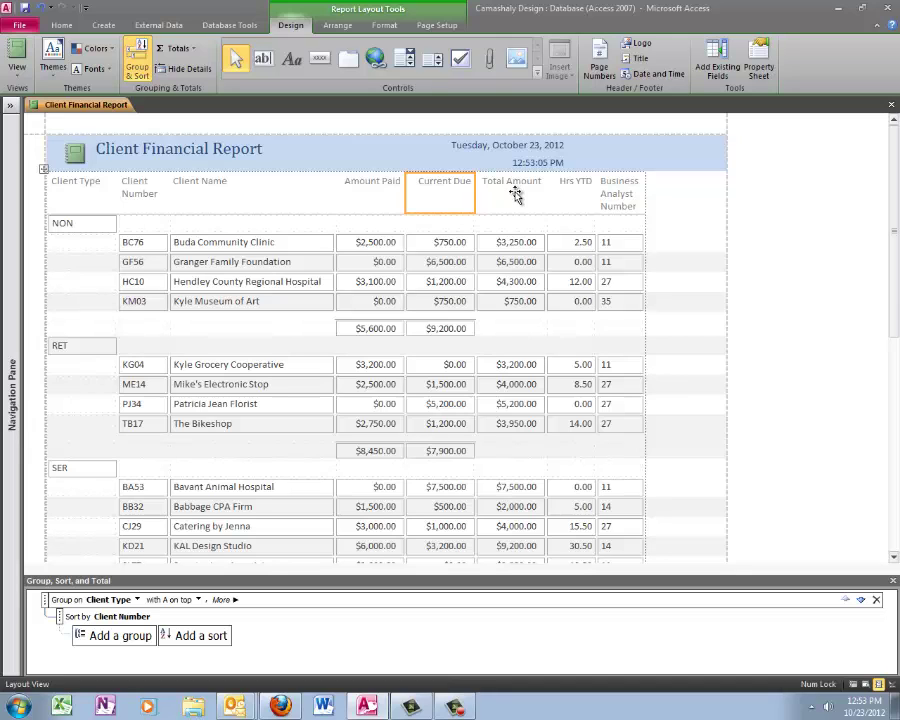
Step: Add Sum subtotals for the Total Amount column
click(516, 184)
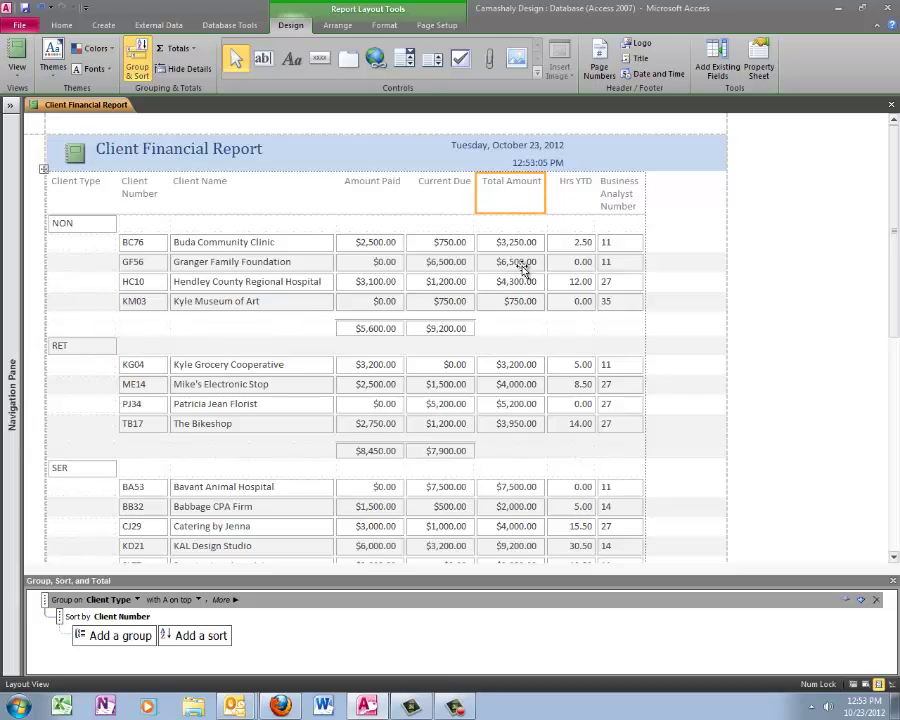
click(490, 243)
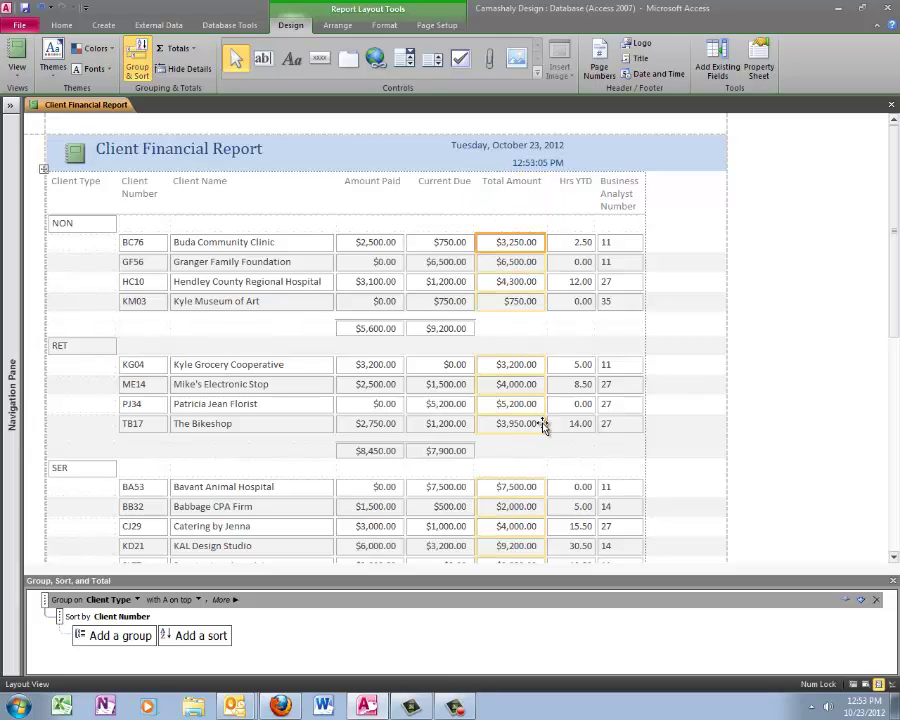
click(516, 190)
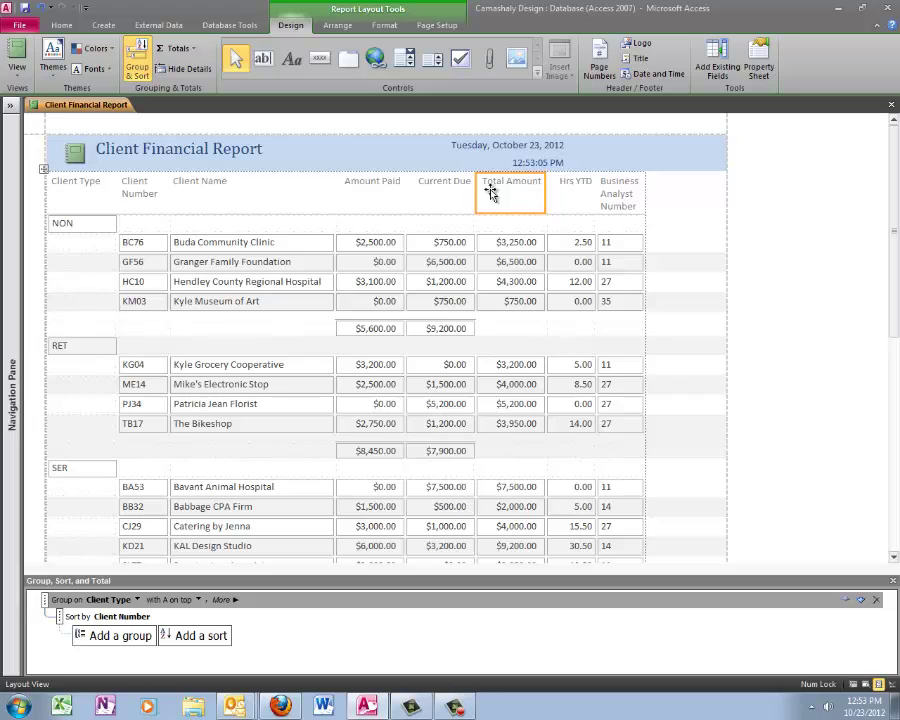
click(183, 54)
click(198, 67)
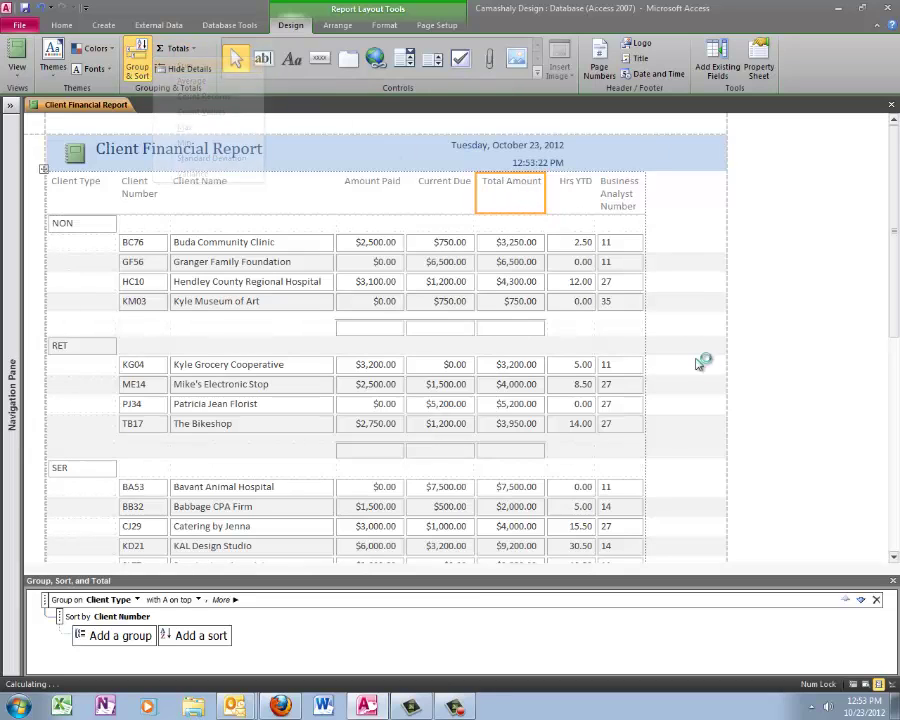
Step: Add Sum subtotals for the Hrs YTD column and close the Group, Sort, and Total pane
click(585, 211)
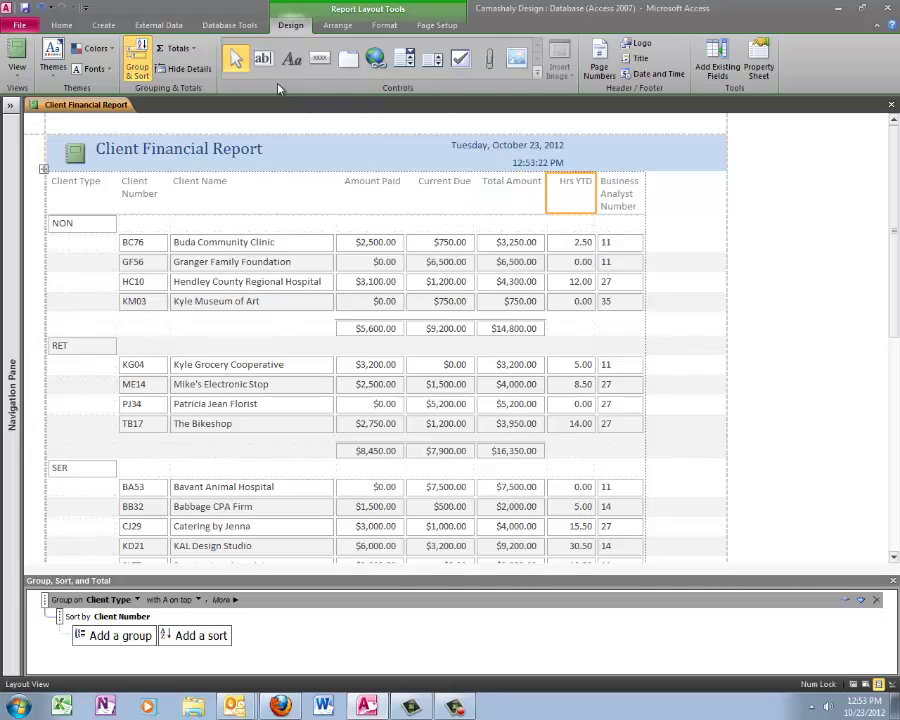
click(180, 48)
click(199, 66)
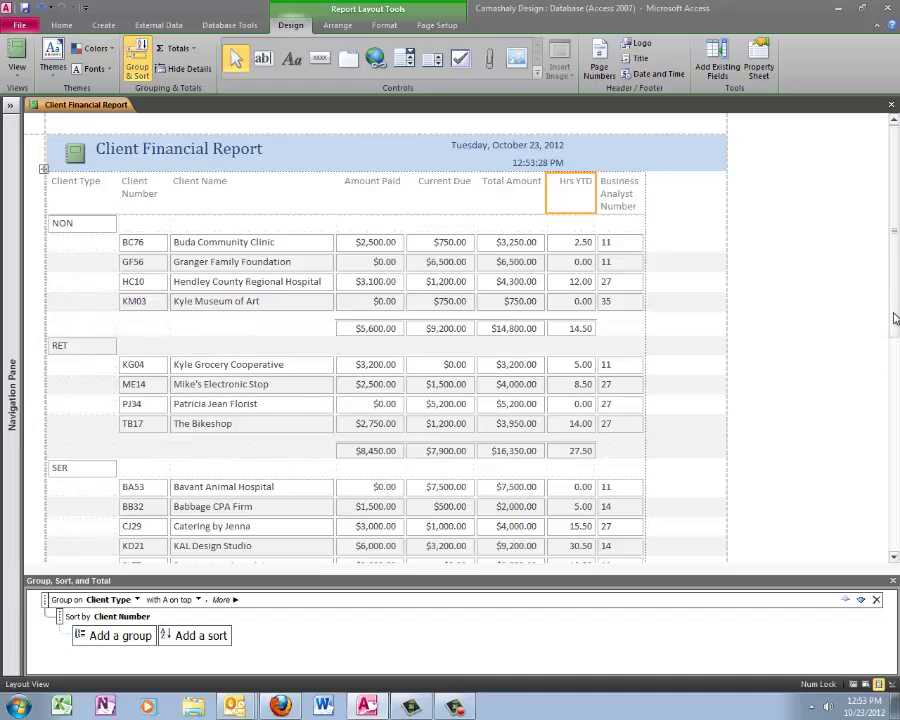
drag(892, 313, 898, 381)
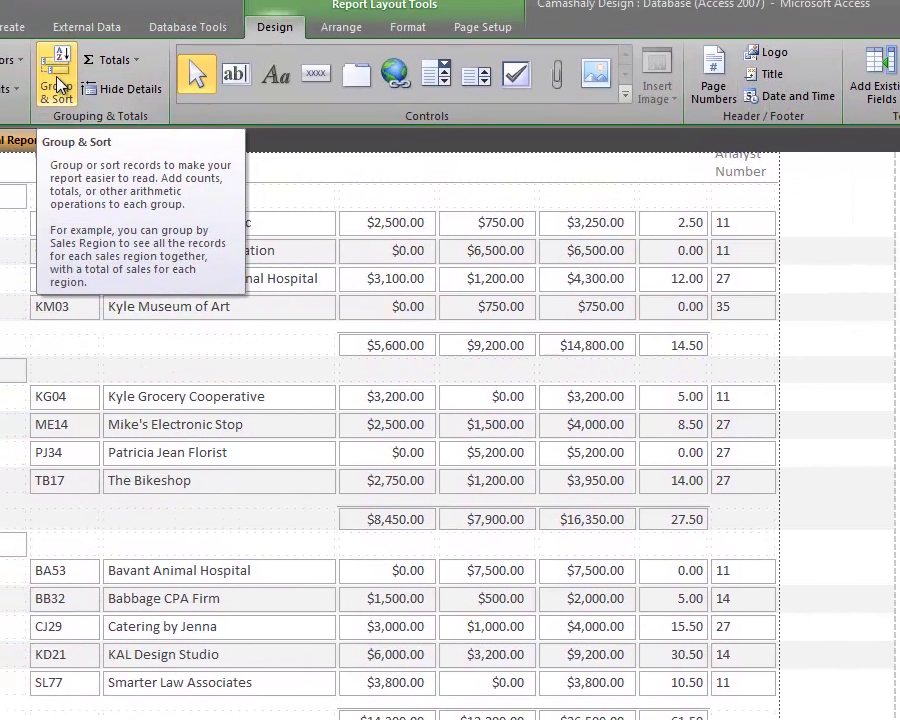
click(66, 90)
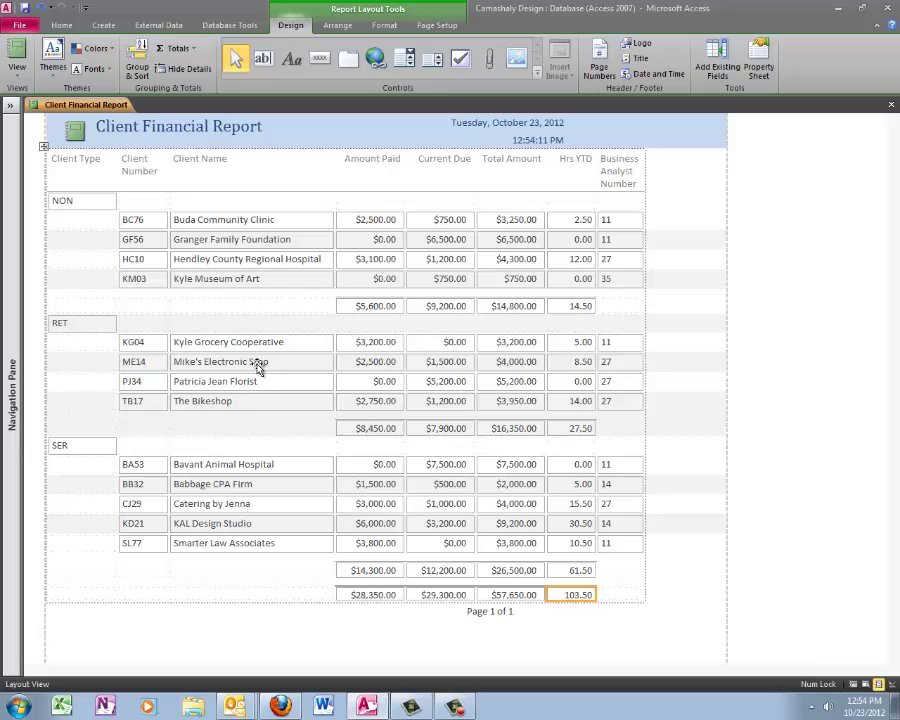
Step: Open the conditional formatting rules for the Current Due values in the report
click(432, 222)
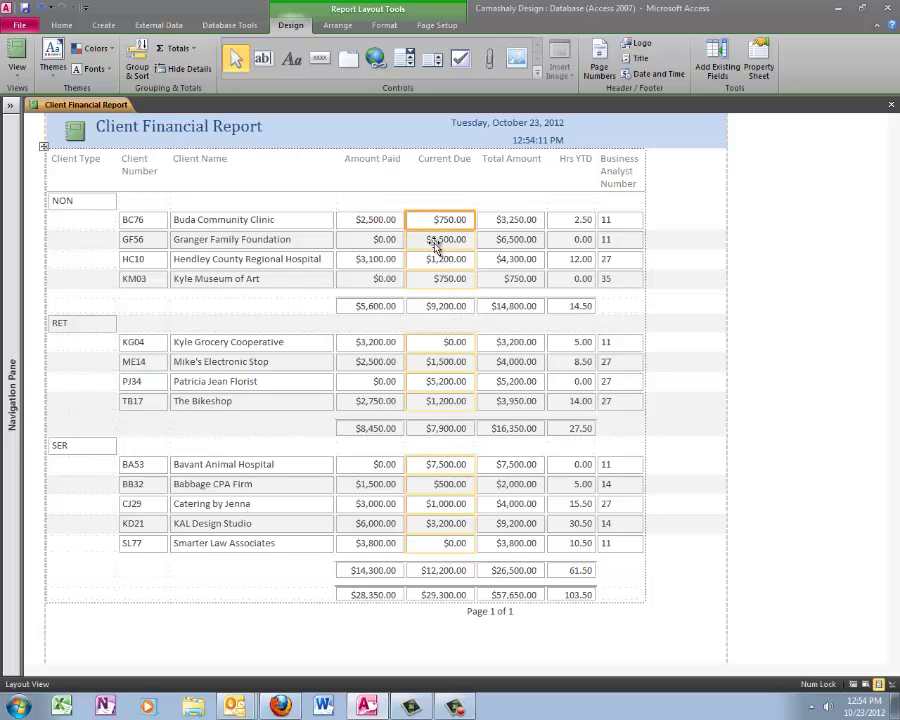
click(444, 237)
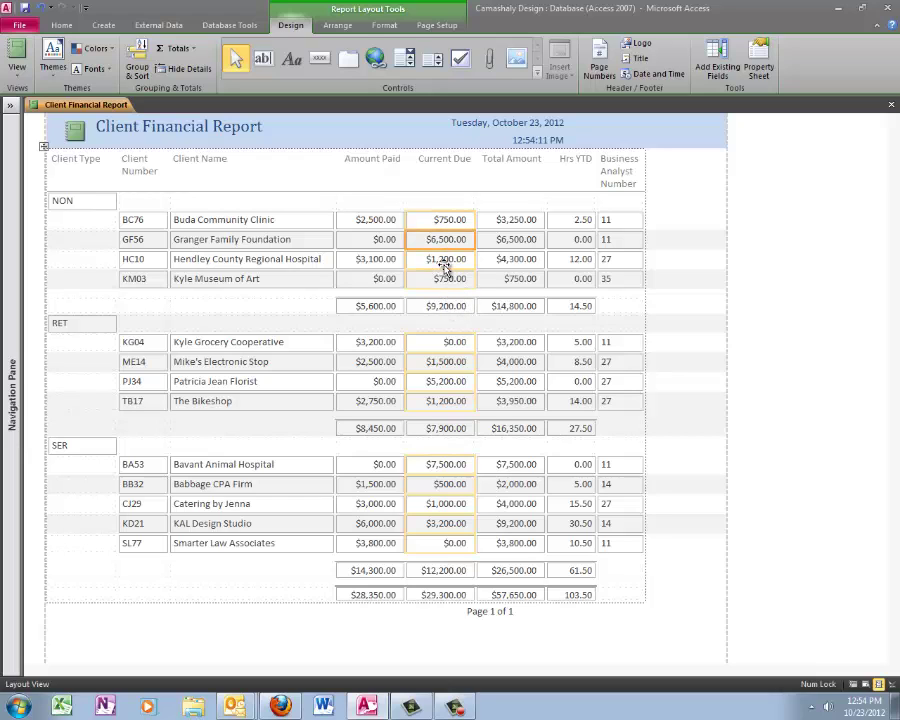
click(446, 258)
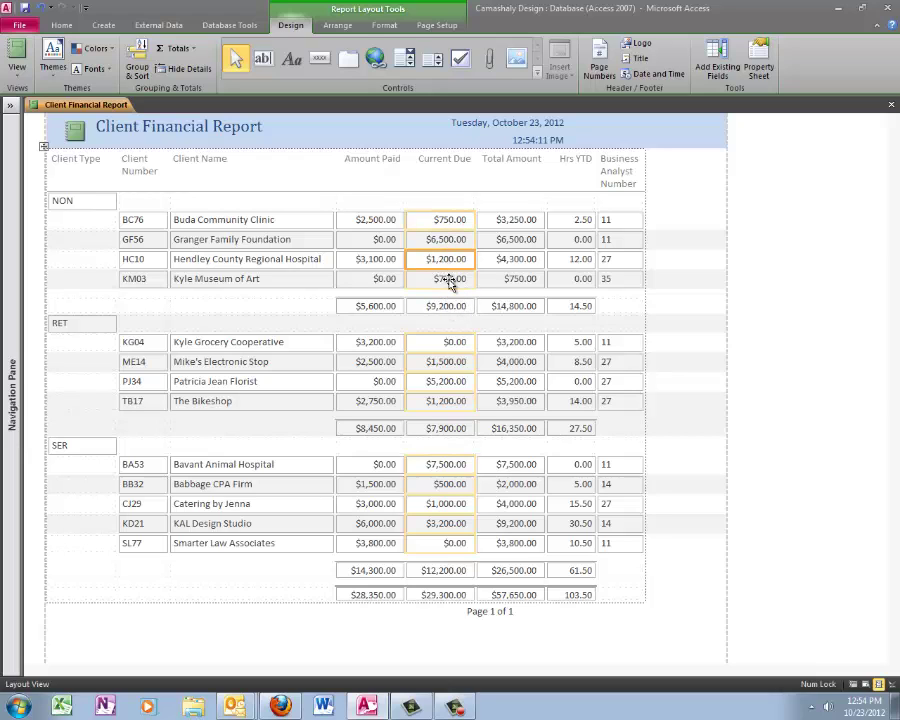
click(446, 175)
click(453, 218)
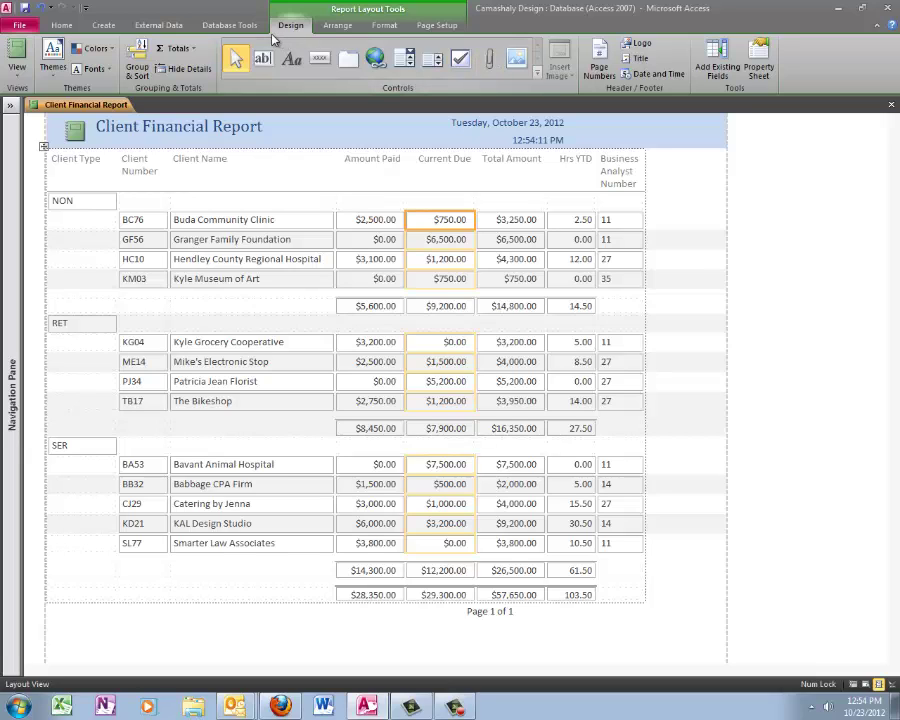
click(390, 30)
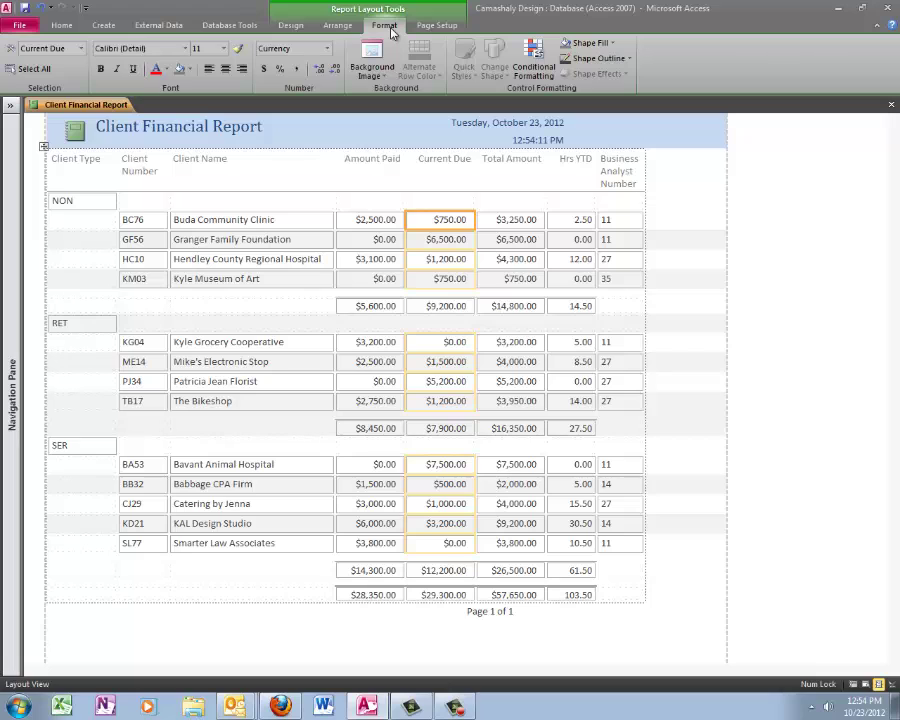
click(533, 66)
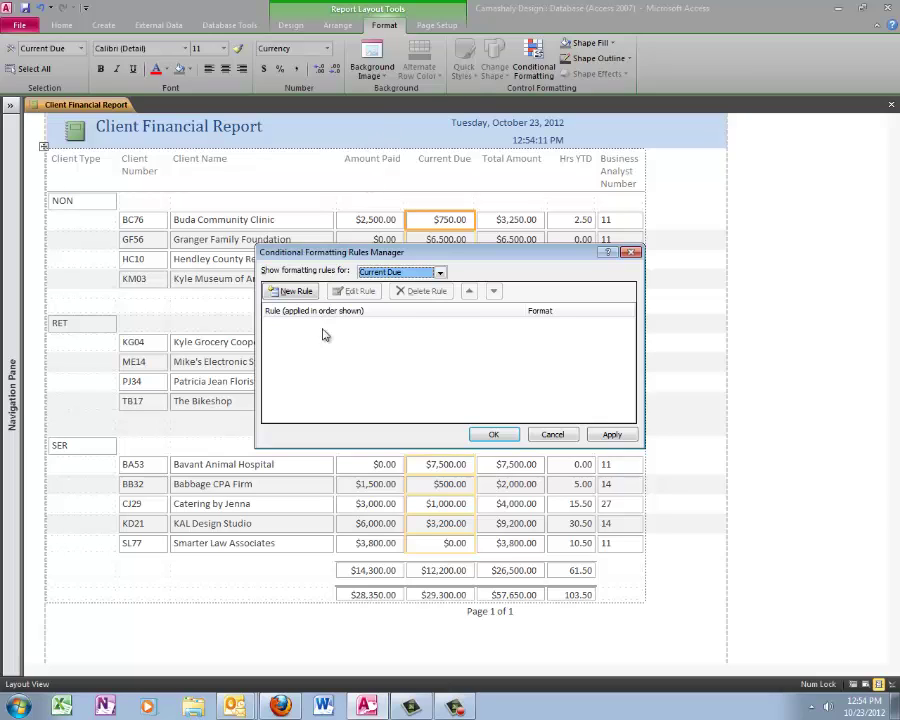
Step: Create a rule that shows field values greater than or equal to 1000 in a dark red font
click(289, 292)
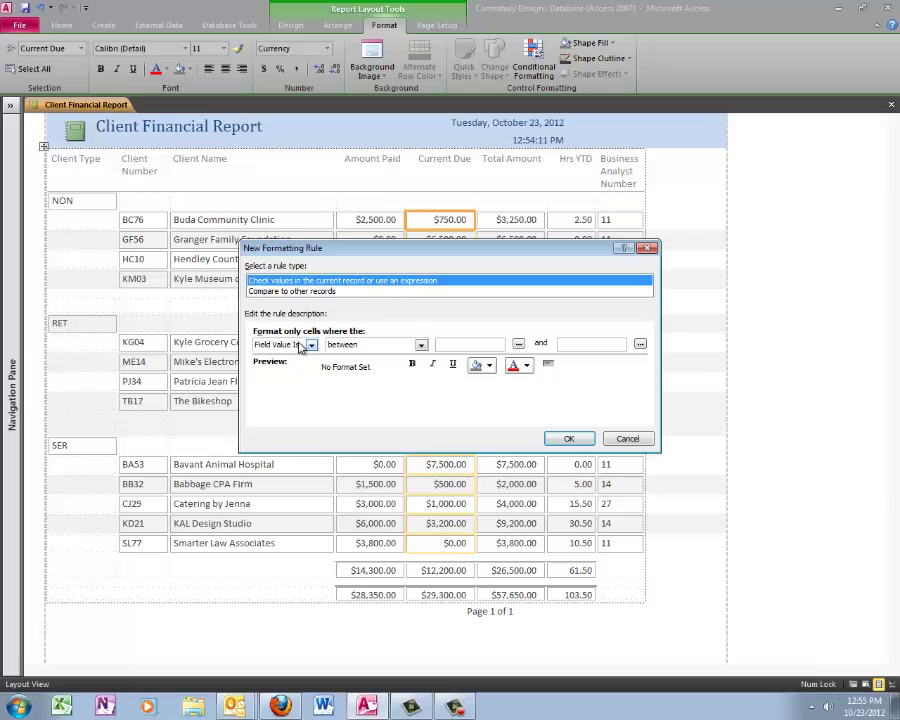
click(344, 347)
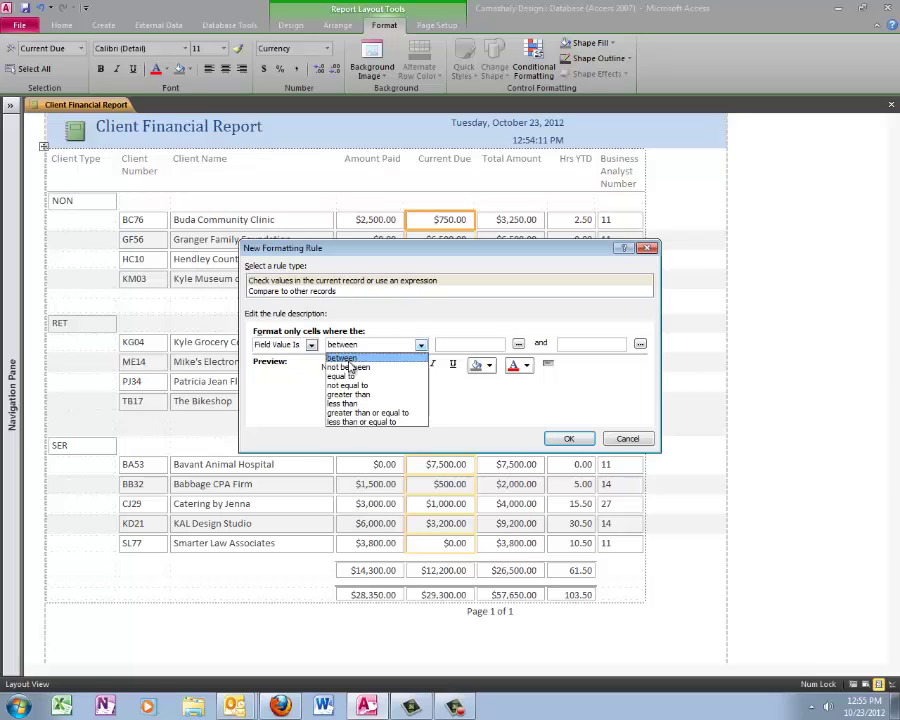
click(362, 413)
click(457, 345)
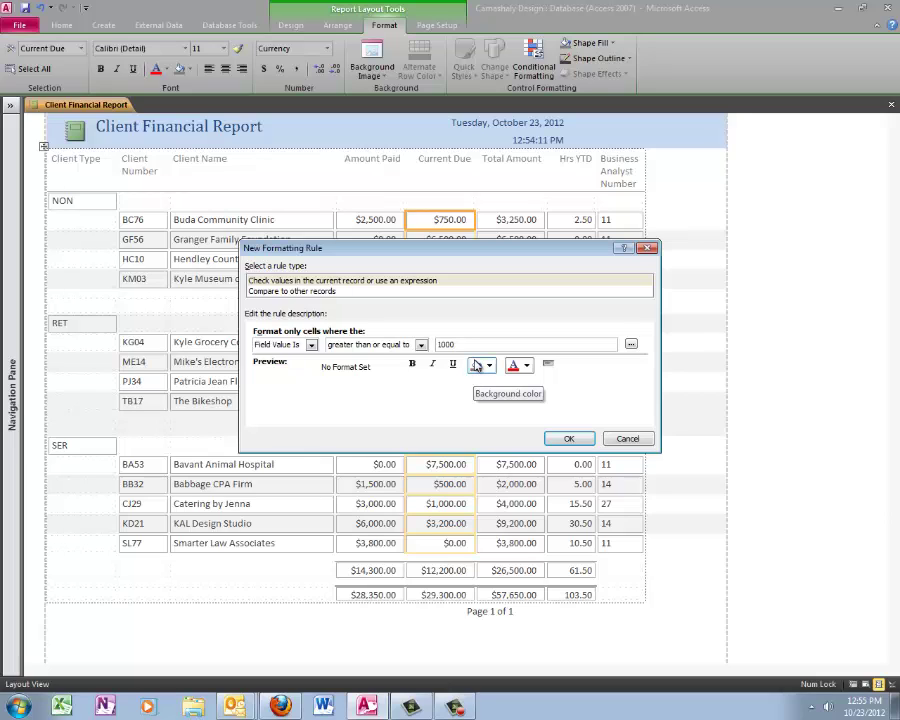
click(527, 367)
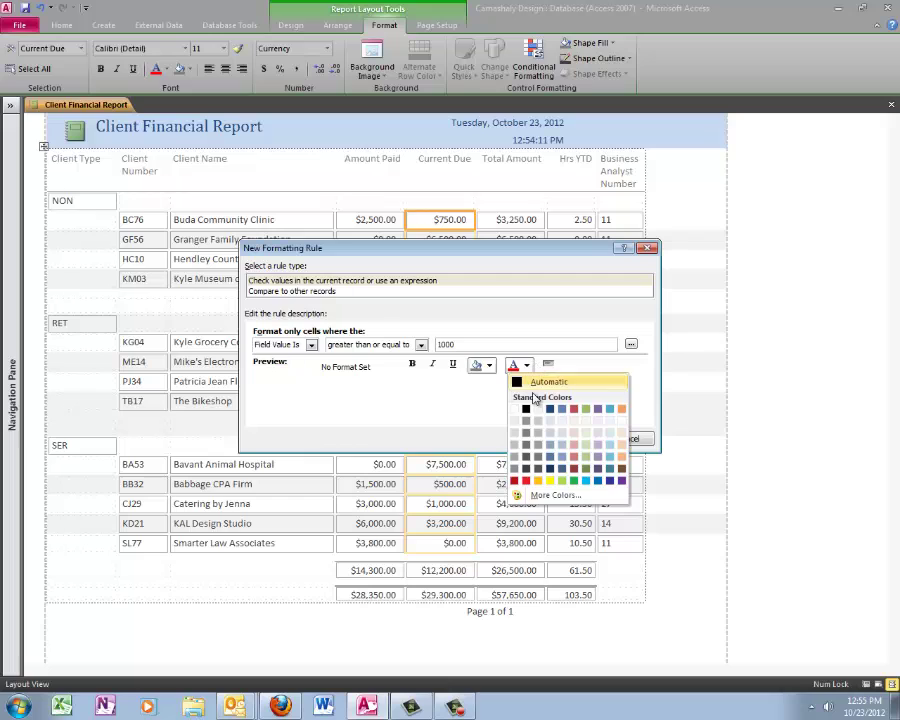
click(514, 481)
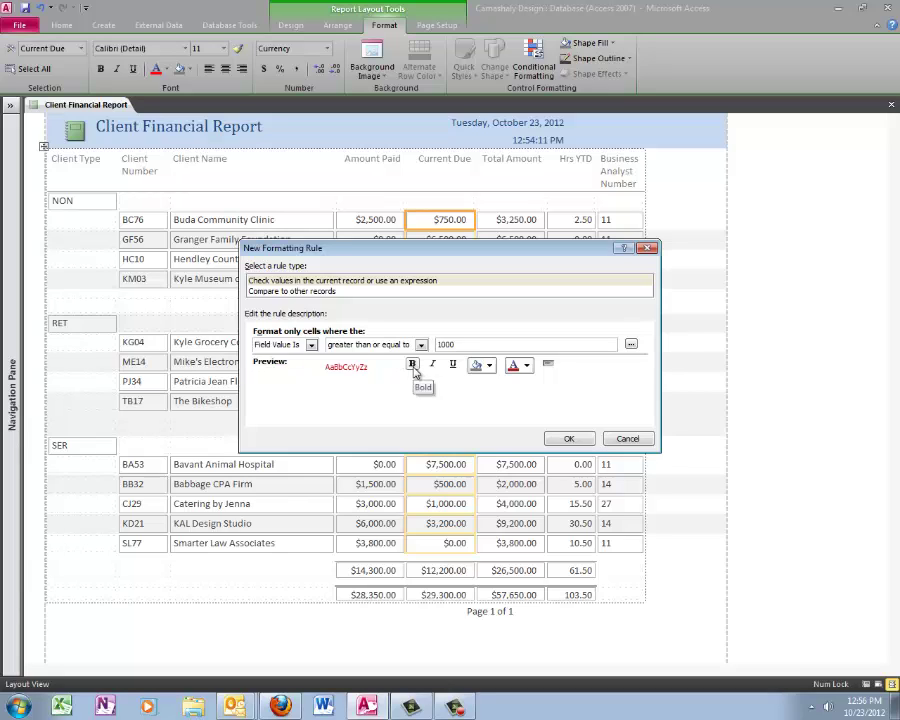
Step: Try bold and italic on the rule's text format and switch both off again
click(412, 365)
click(414, 369)
click(438, 367)
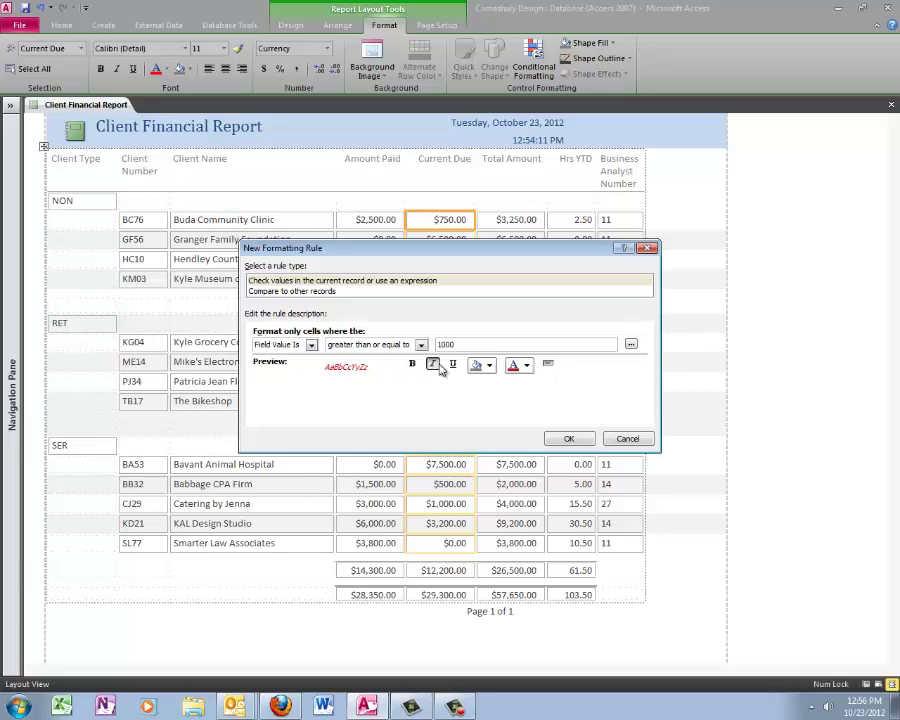
click(437, 367)
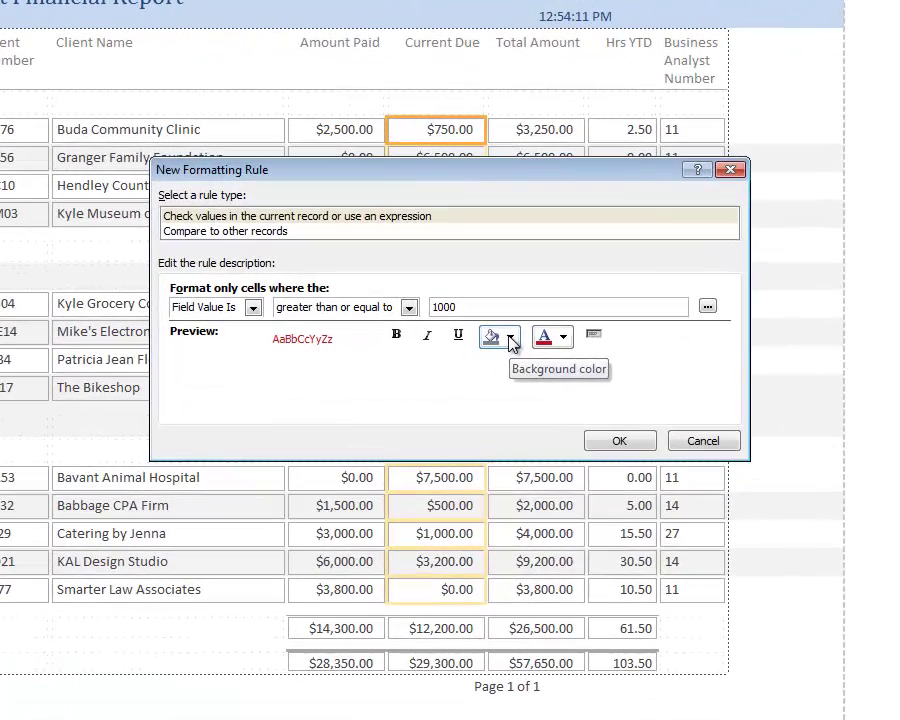
Step: Try a yellow background for the rule's format and reset the background color to Automatic
click(512, 343)
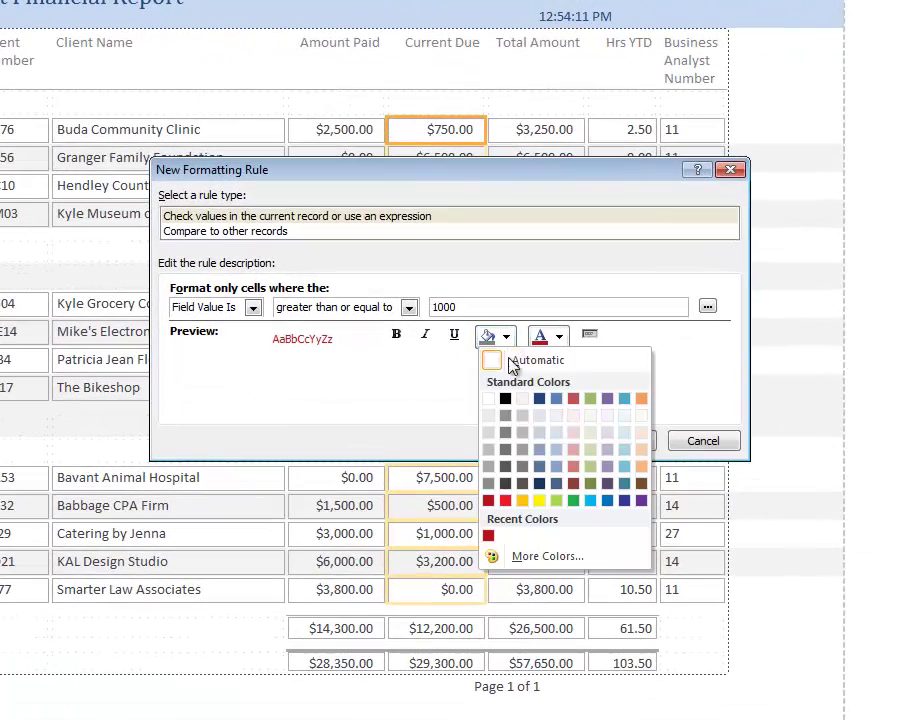
click(522, 497)
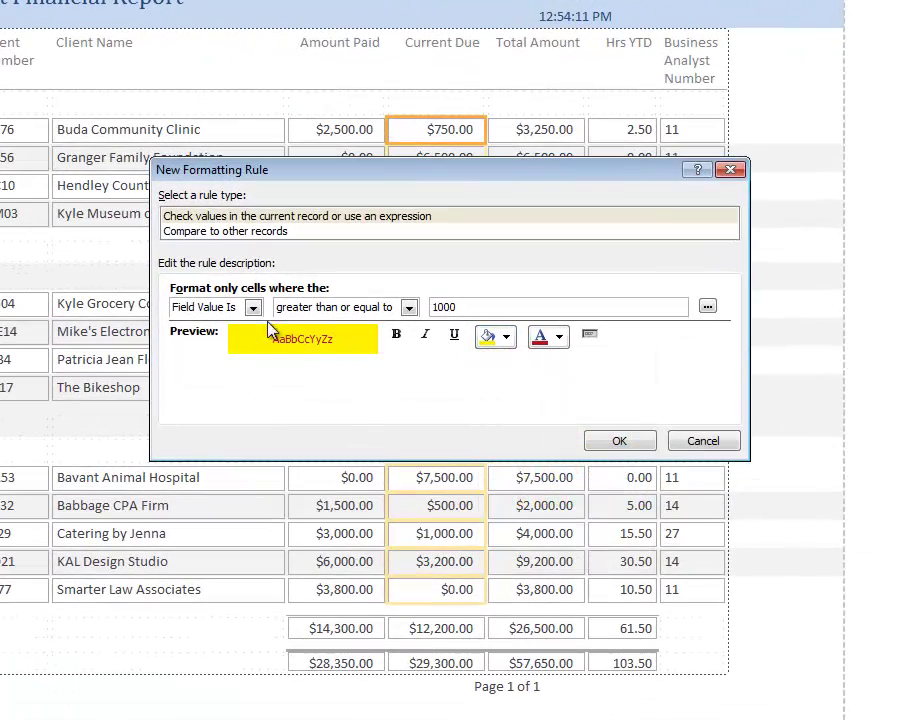
click(512, 341)
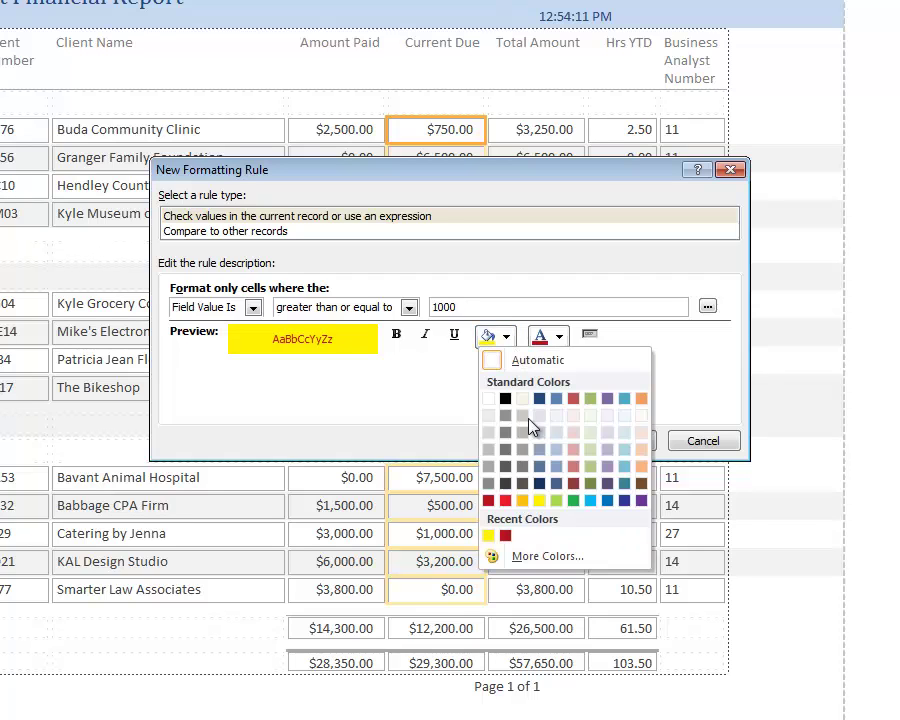
click(522, 364)
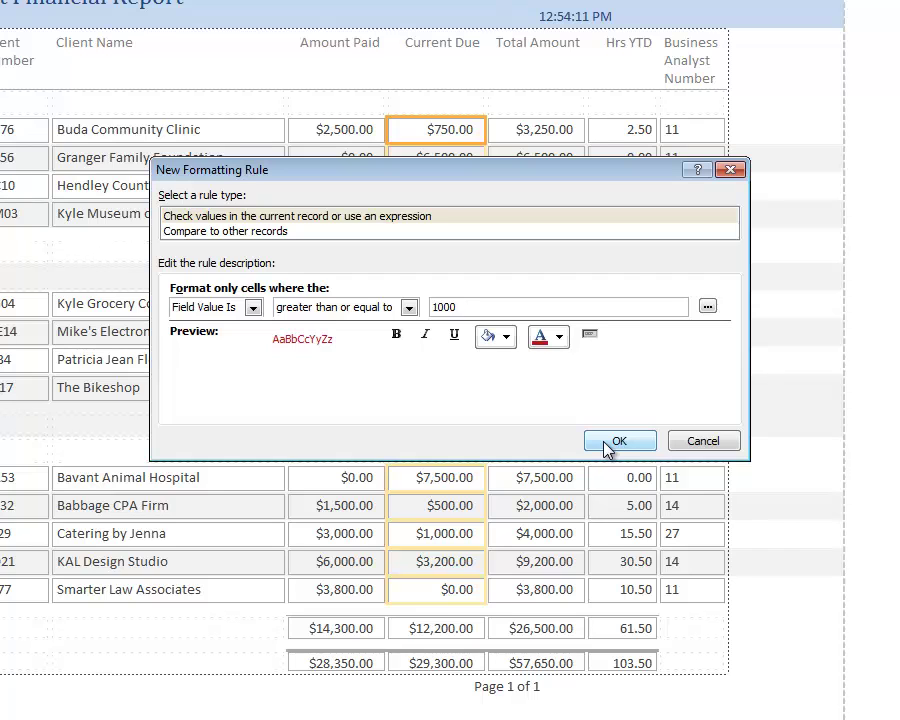
Step: Confirm the new formatting rule for Current Due and save the report
click(617, 441)
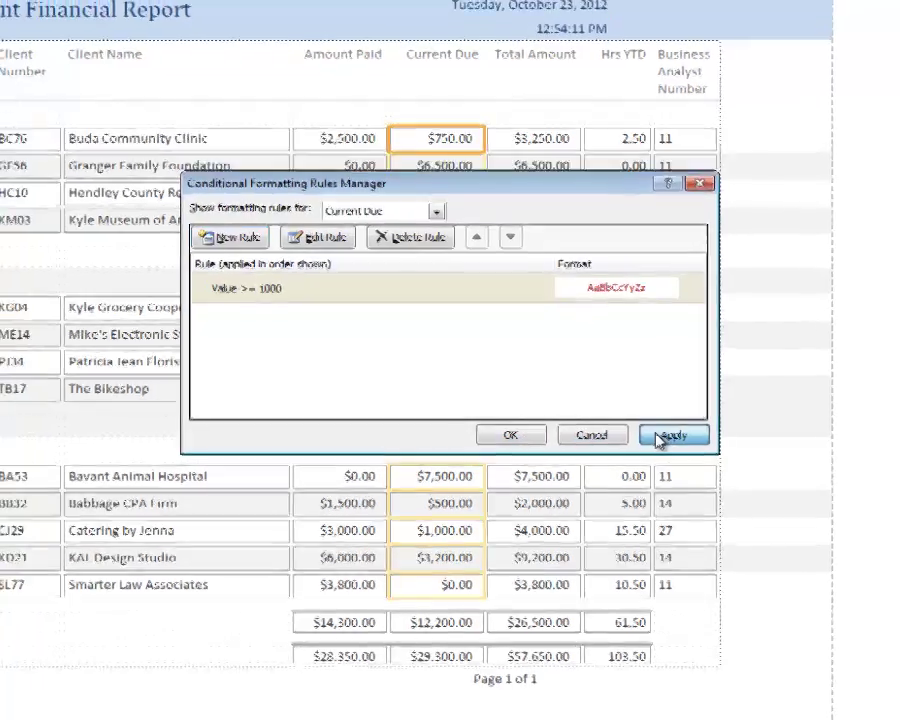
click(515, 438)
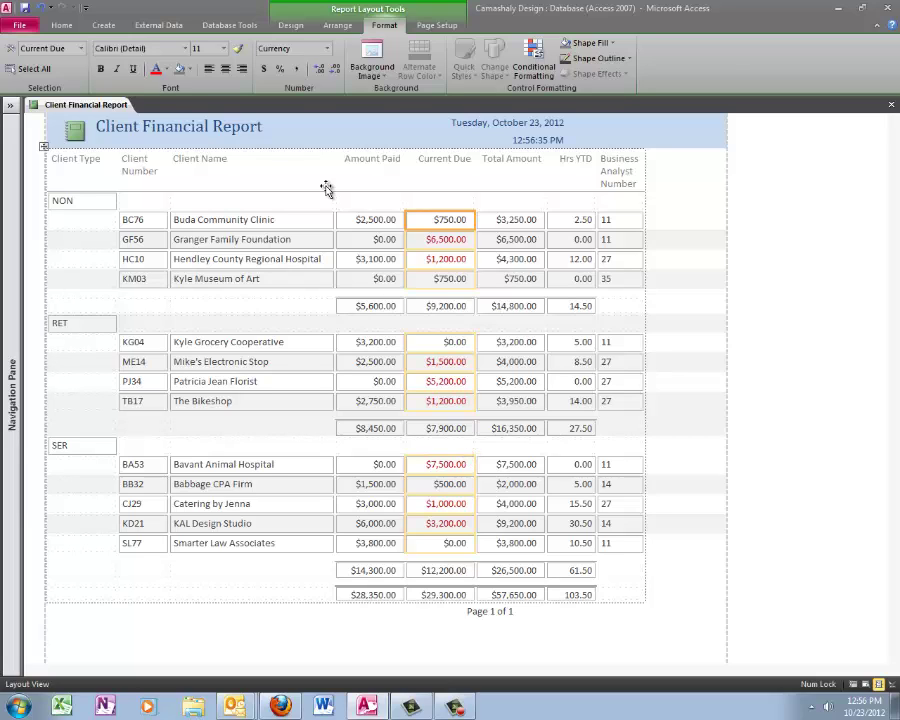
click(25, 9)
Step: Filter the report to records whose Amount Paid does not equal $0.00, and clear that filter again
click(363, 241)
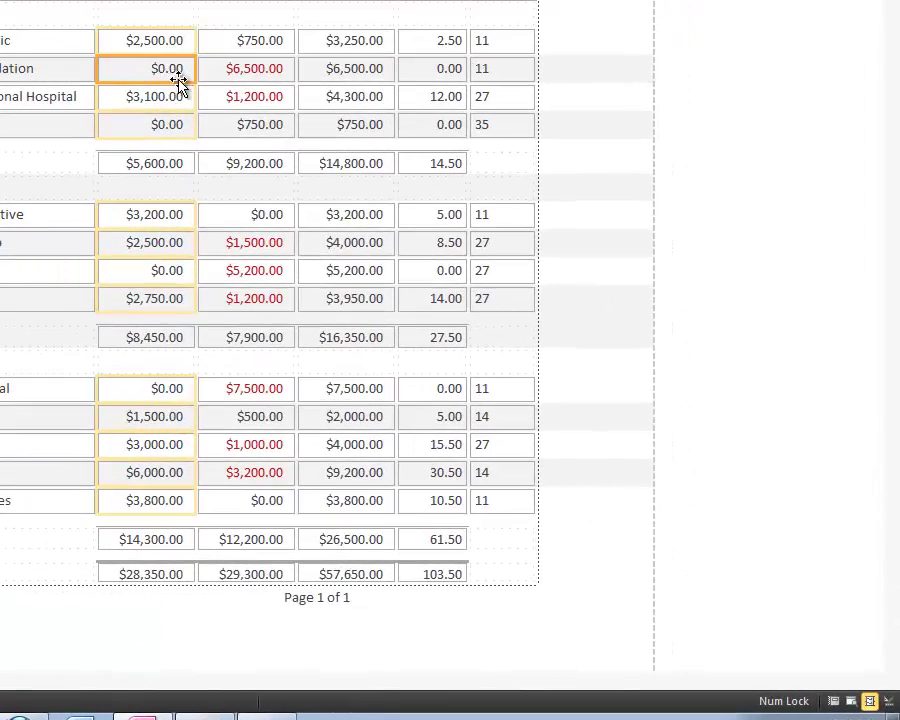
right_click(188, 90)
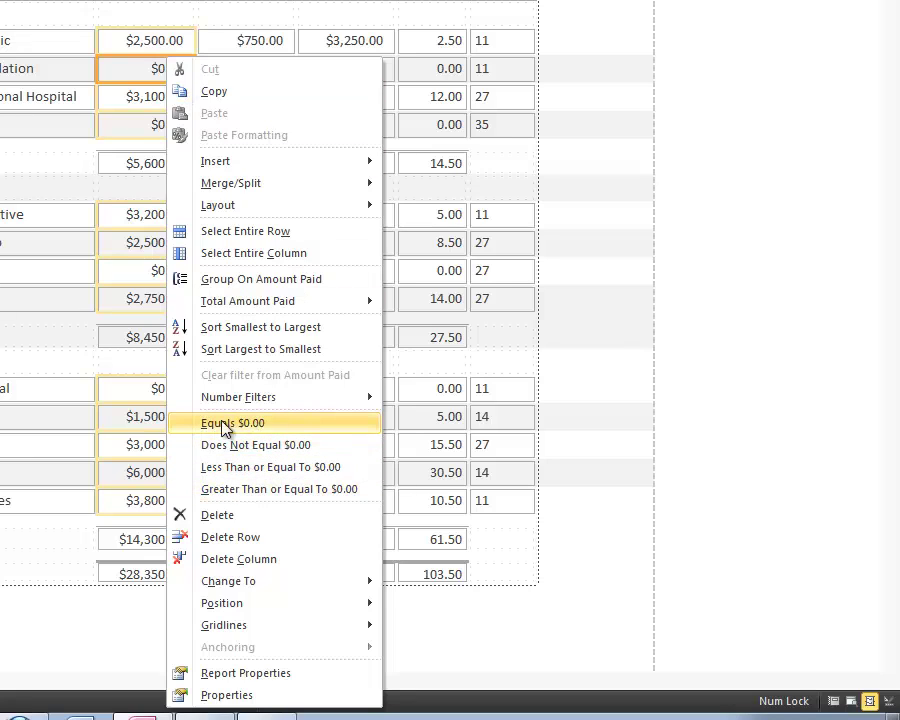
mouse_move(266, 403)
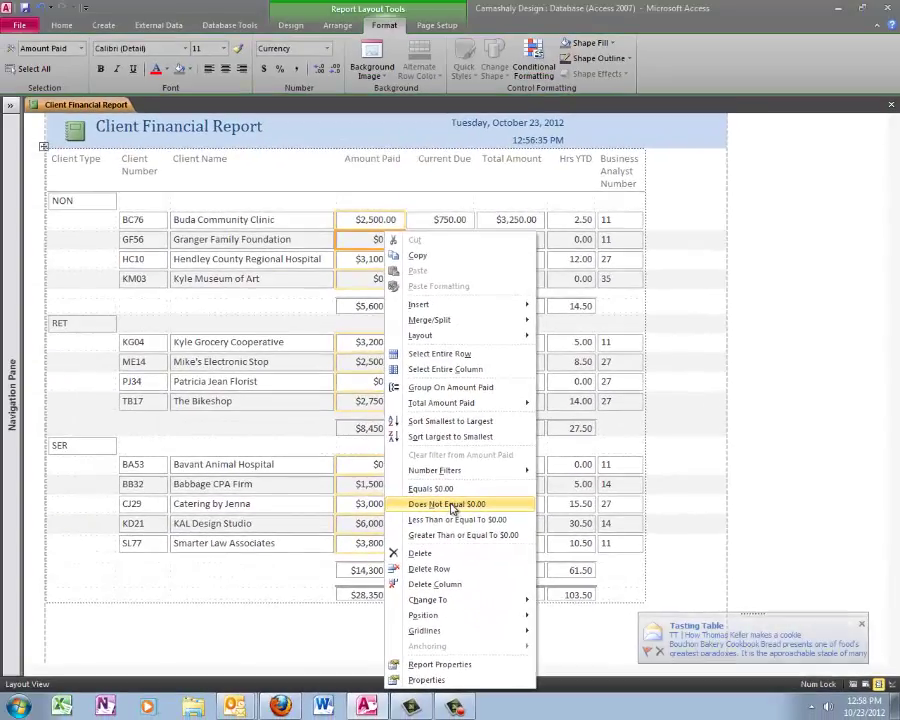
click(261, 447)
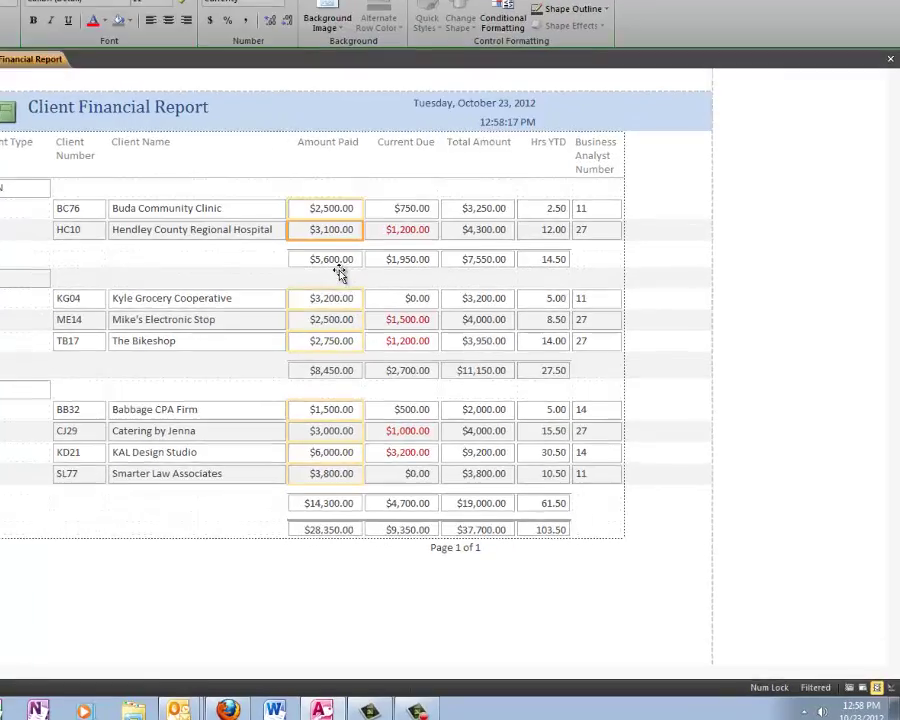
right_click(334, 209)
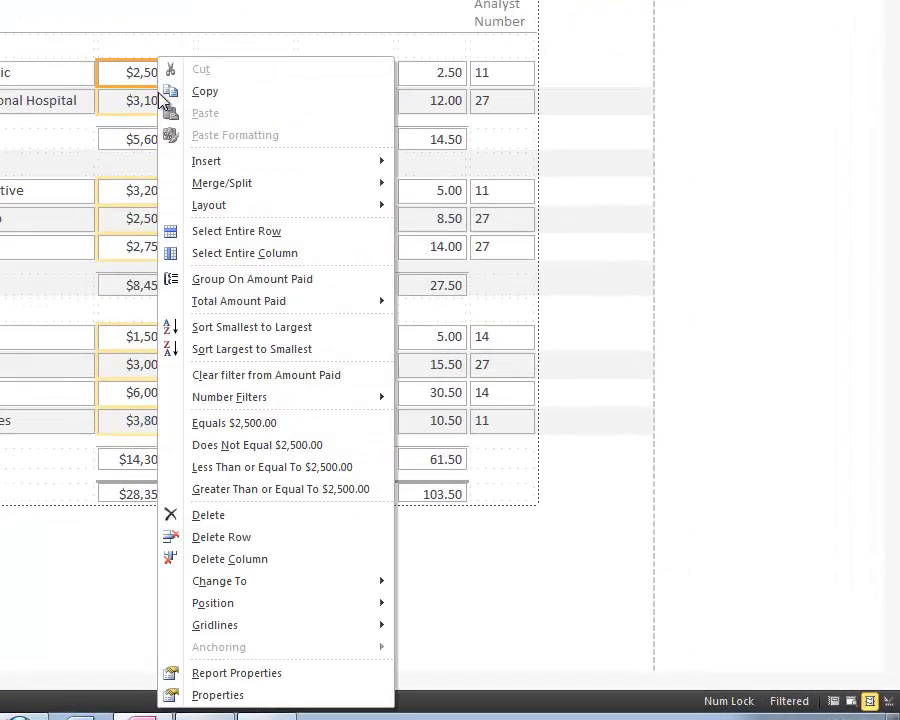
click(272, 376)
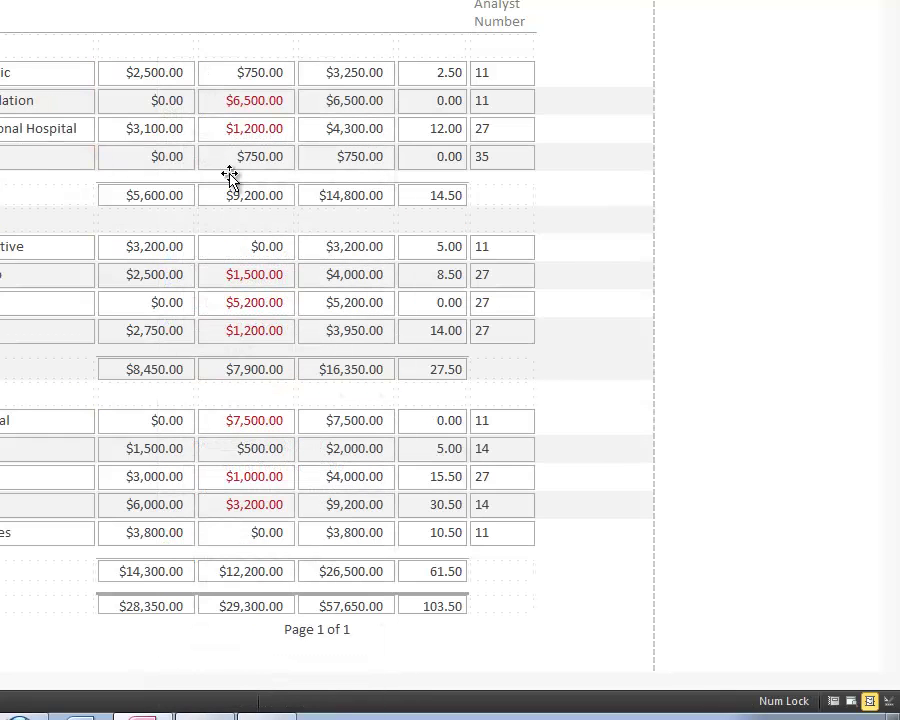
Step: Filter the report to records whose Amount Paid equals $0.00, and clear that filter again
click(162, 104)
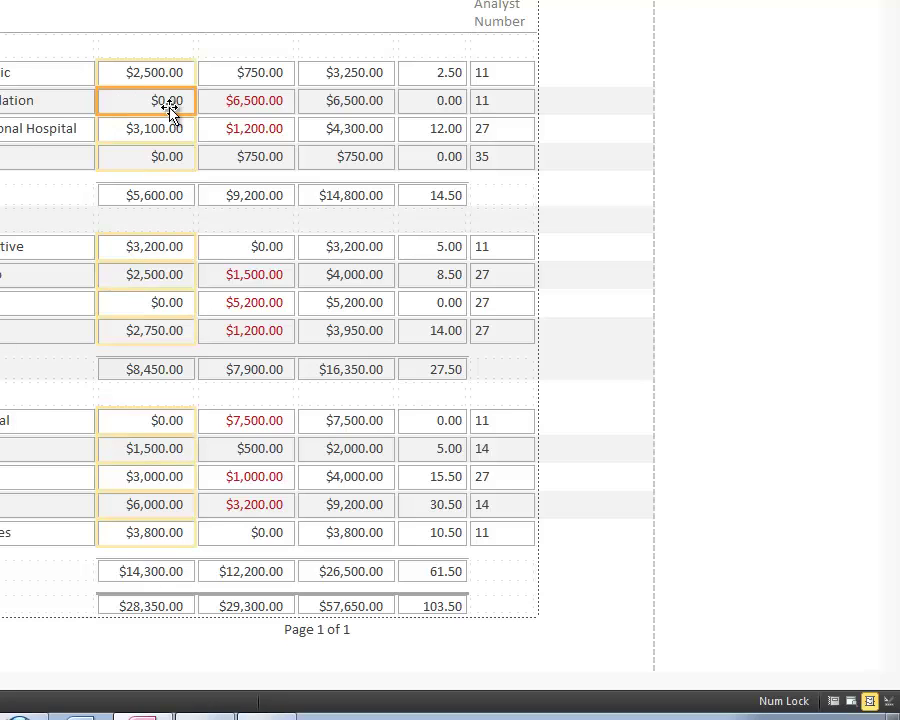
right_click(148, 103)
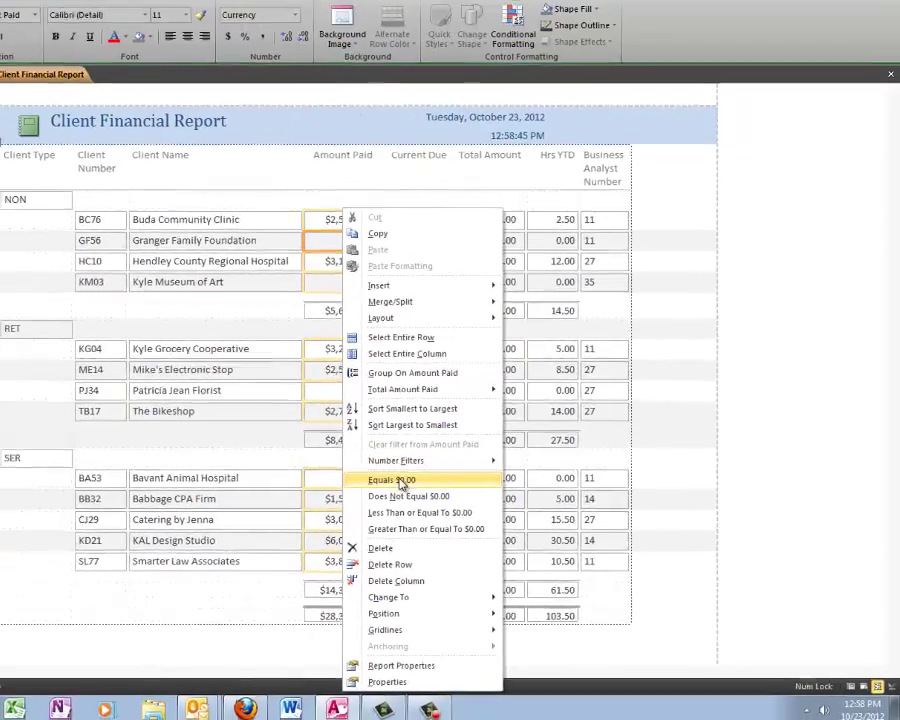
click(401, 482)
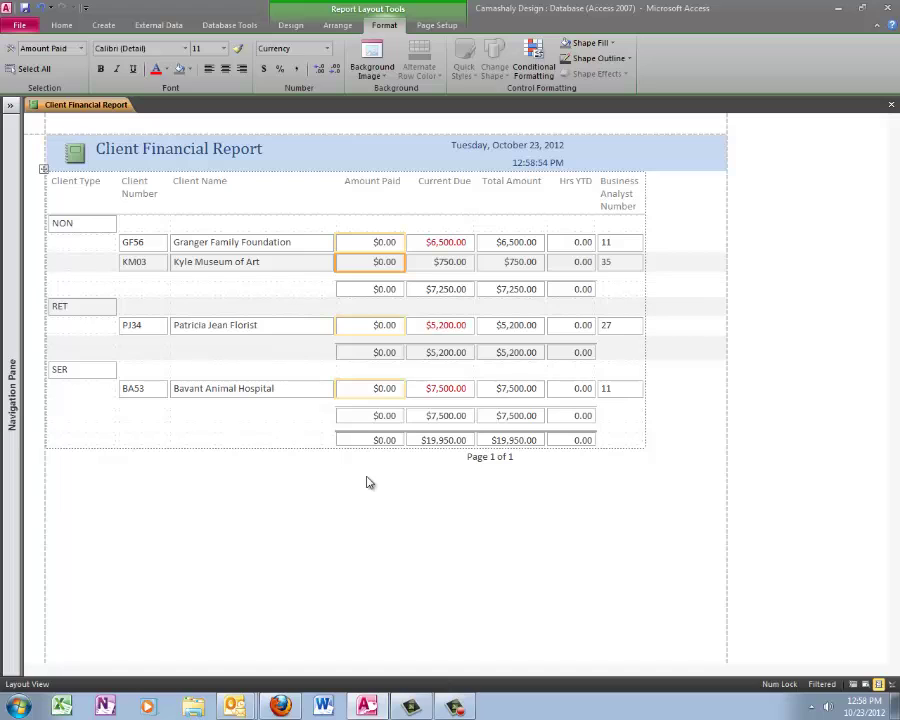
right_click(375, 267)
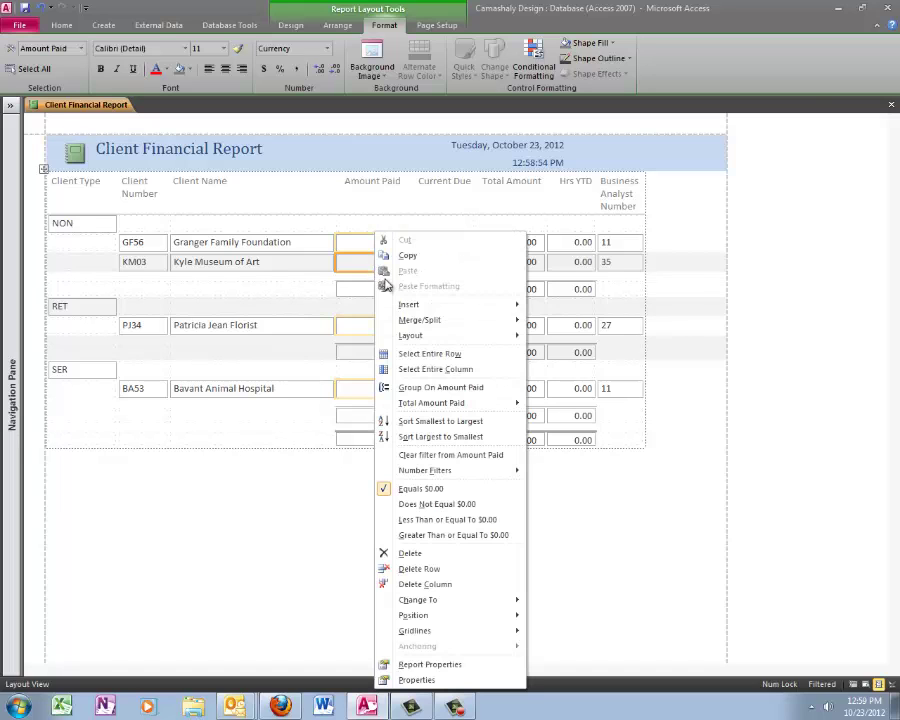
click(419, 456)
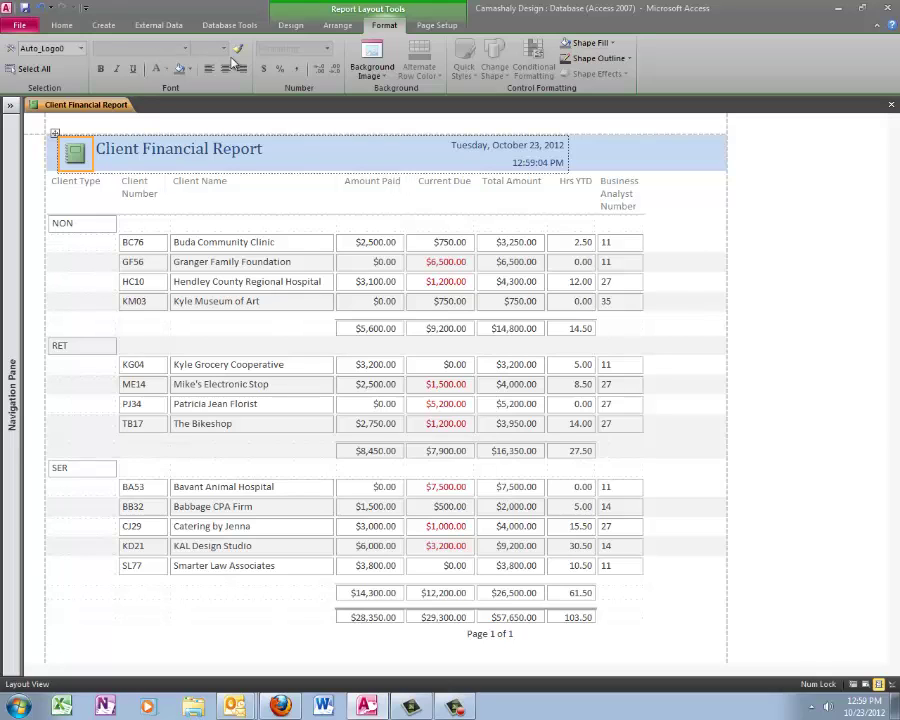
Step: Close the Client Financial Report and show the list of database objects
click(891, 104)
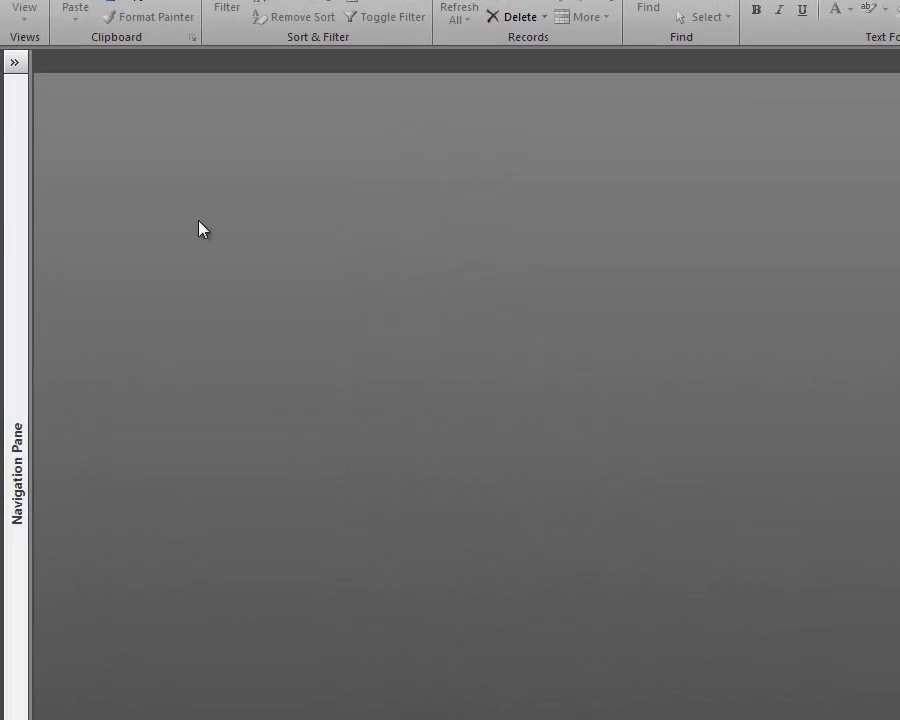
click(14, 62)
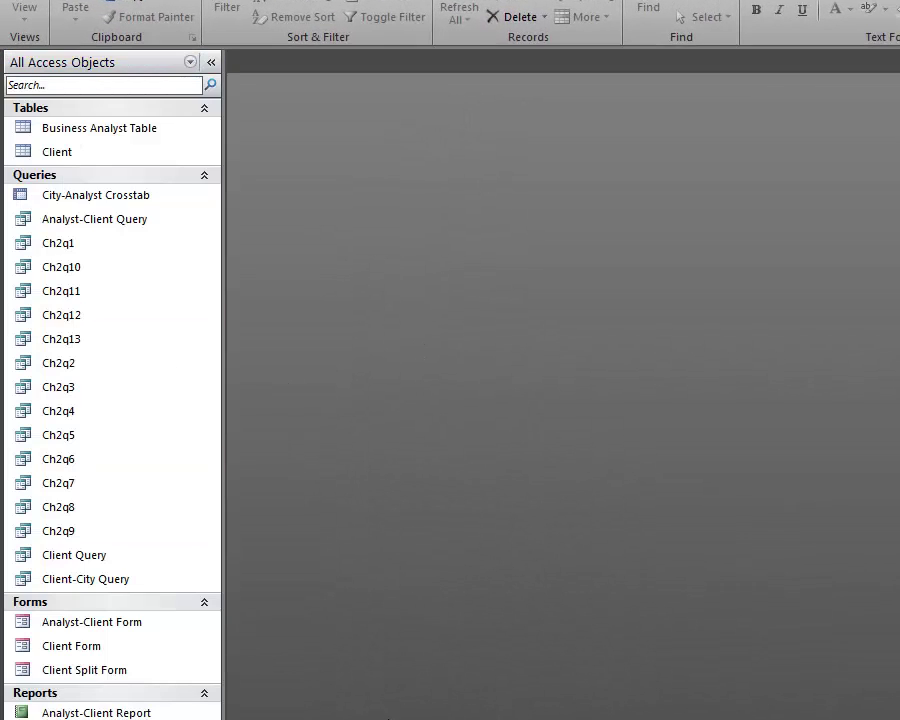